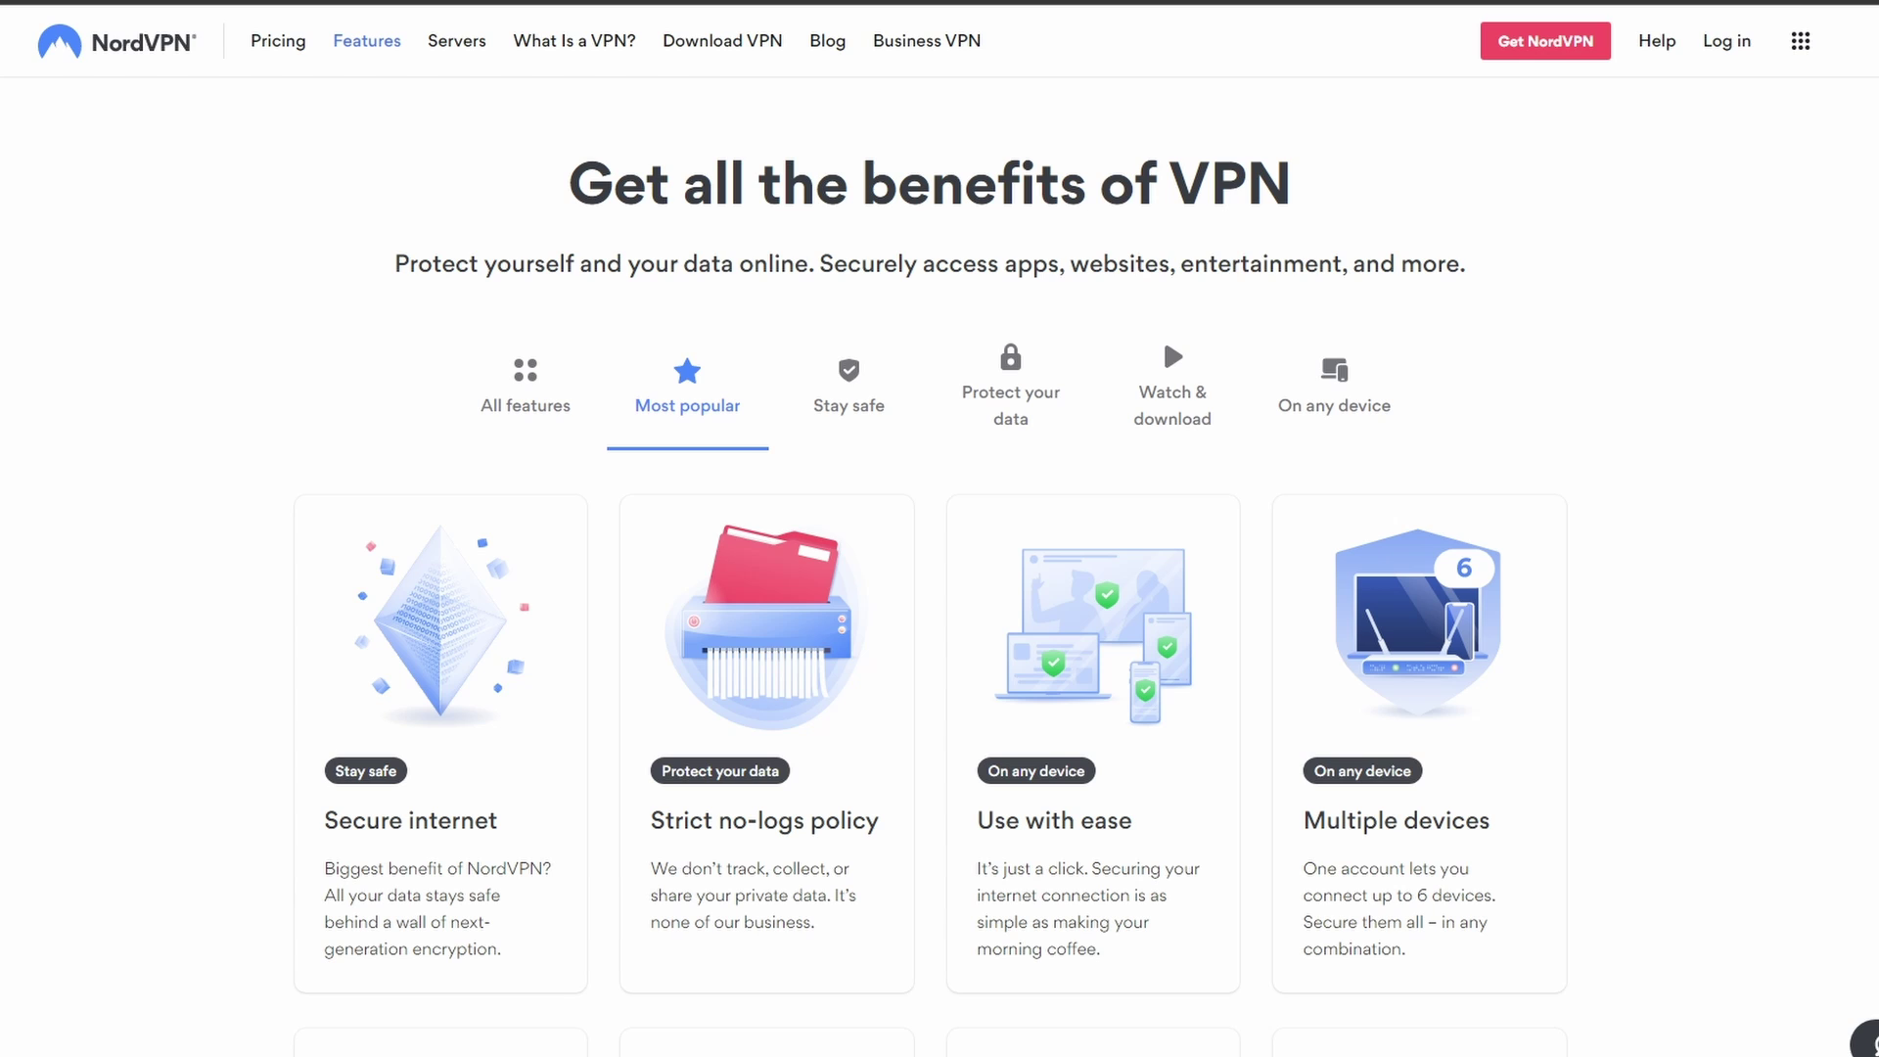
# Scroll through the Most popular features on the NordVPN Features page
pyautogui.scroll(-3, 929, 587)
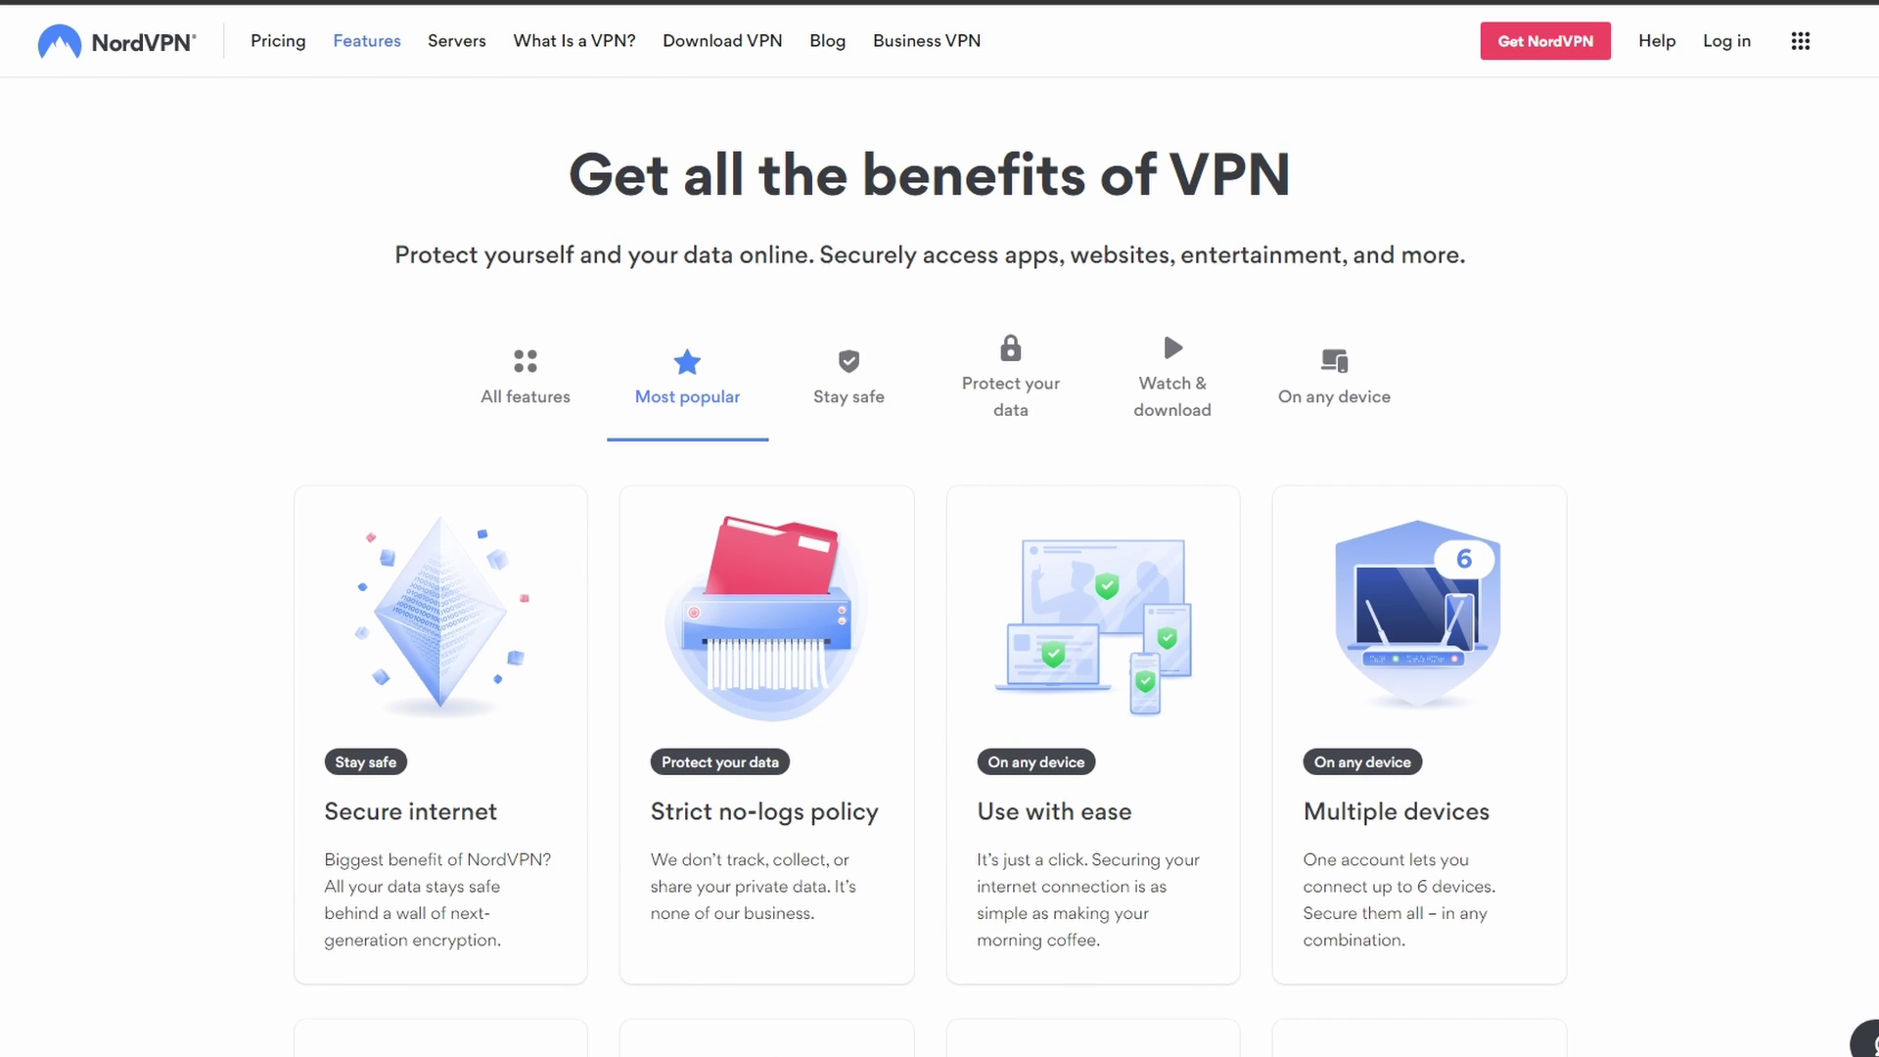
pyautogui.scroll(-3, 929, 587)
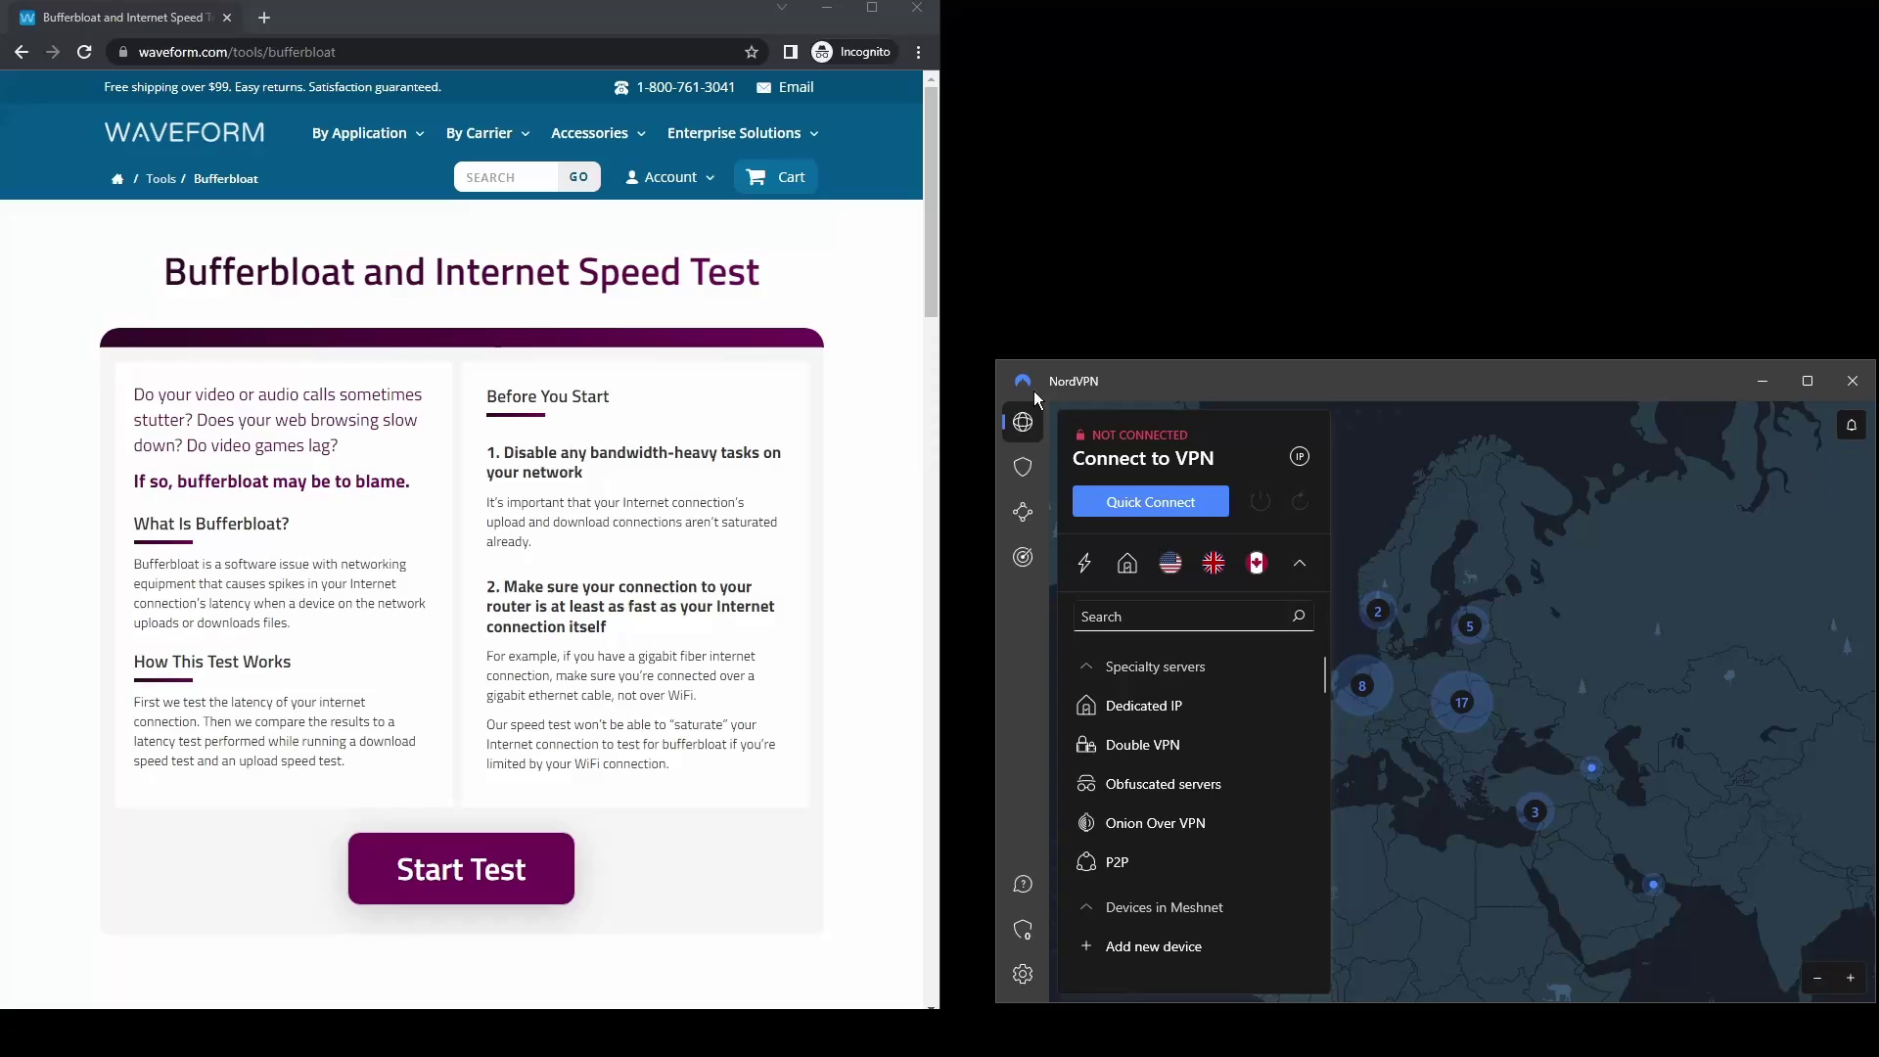
# In General settings, try the light theme, then switch back to dark mode
pyautogui.click(1022, 974)
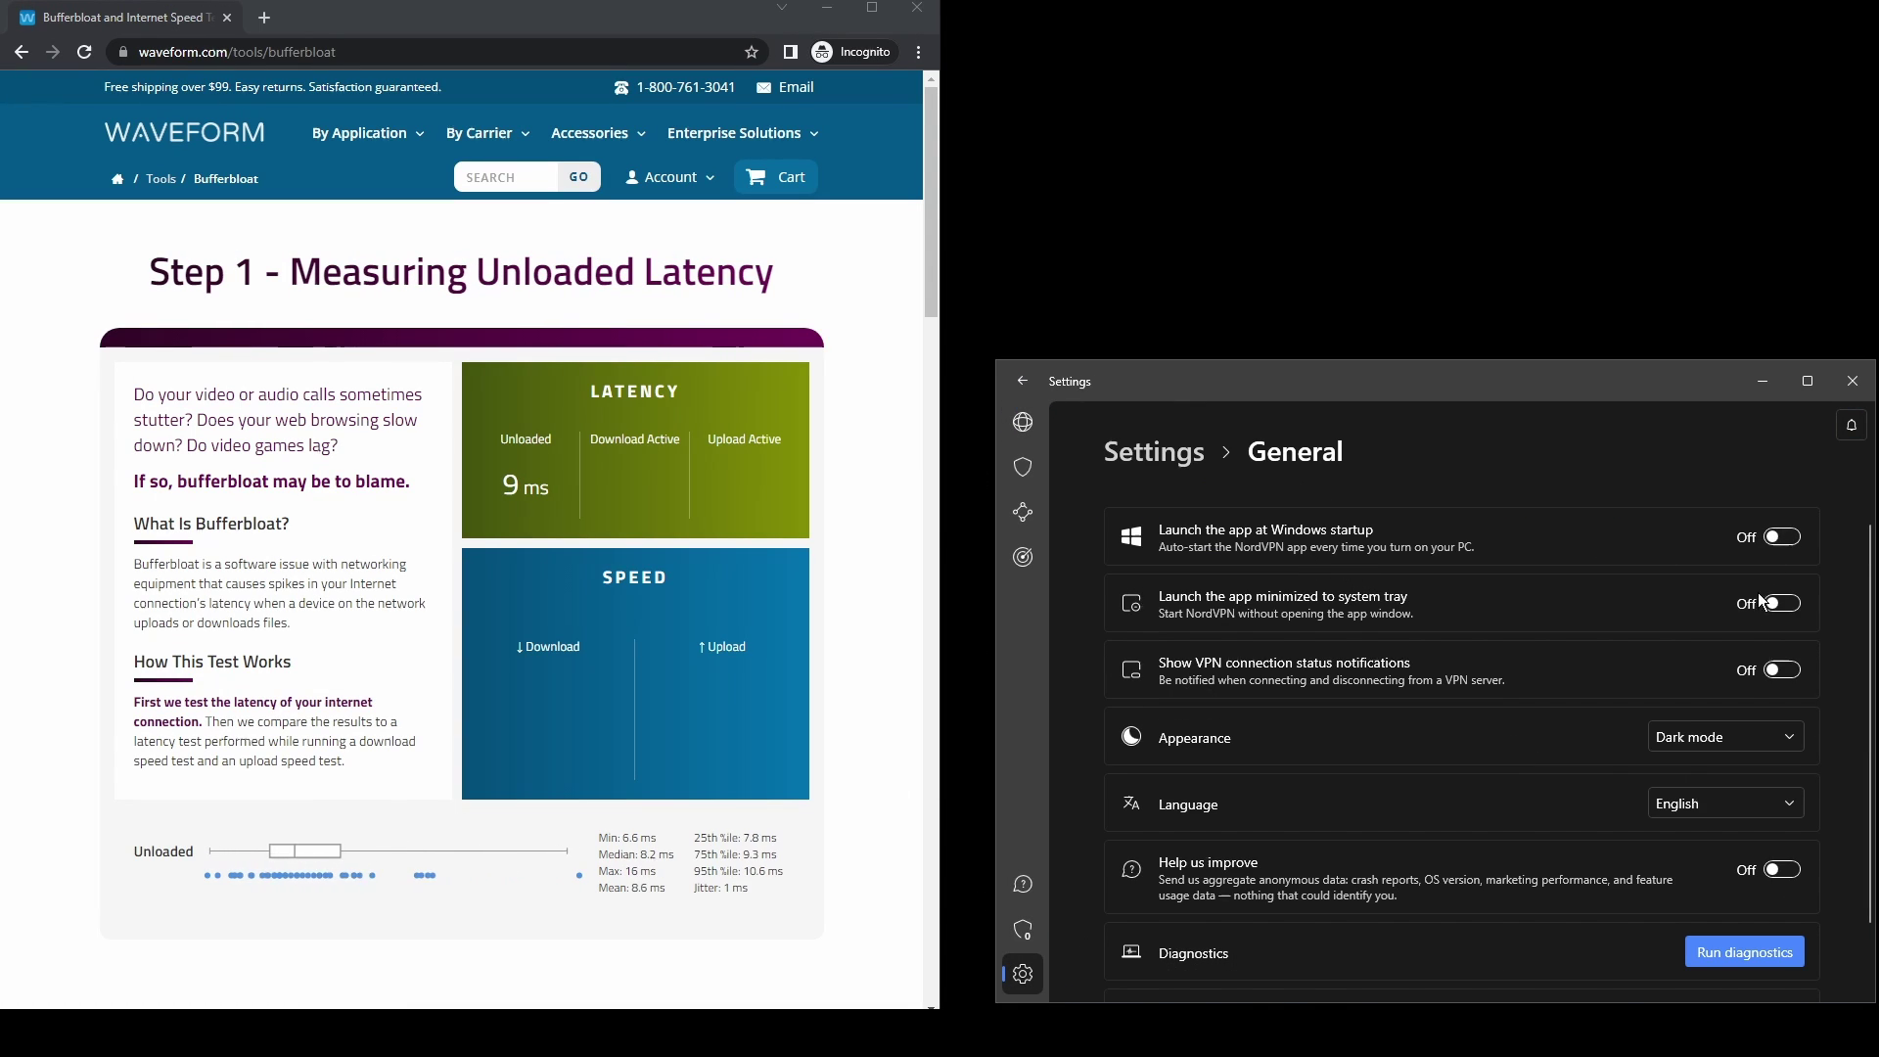
pyautogui.click(1765, 730)
pyautogui.click(1694, 700)
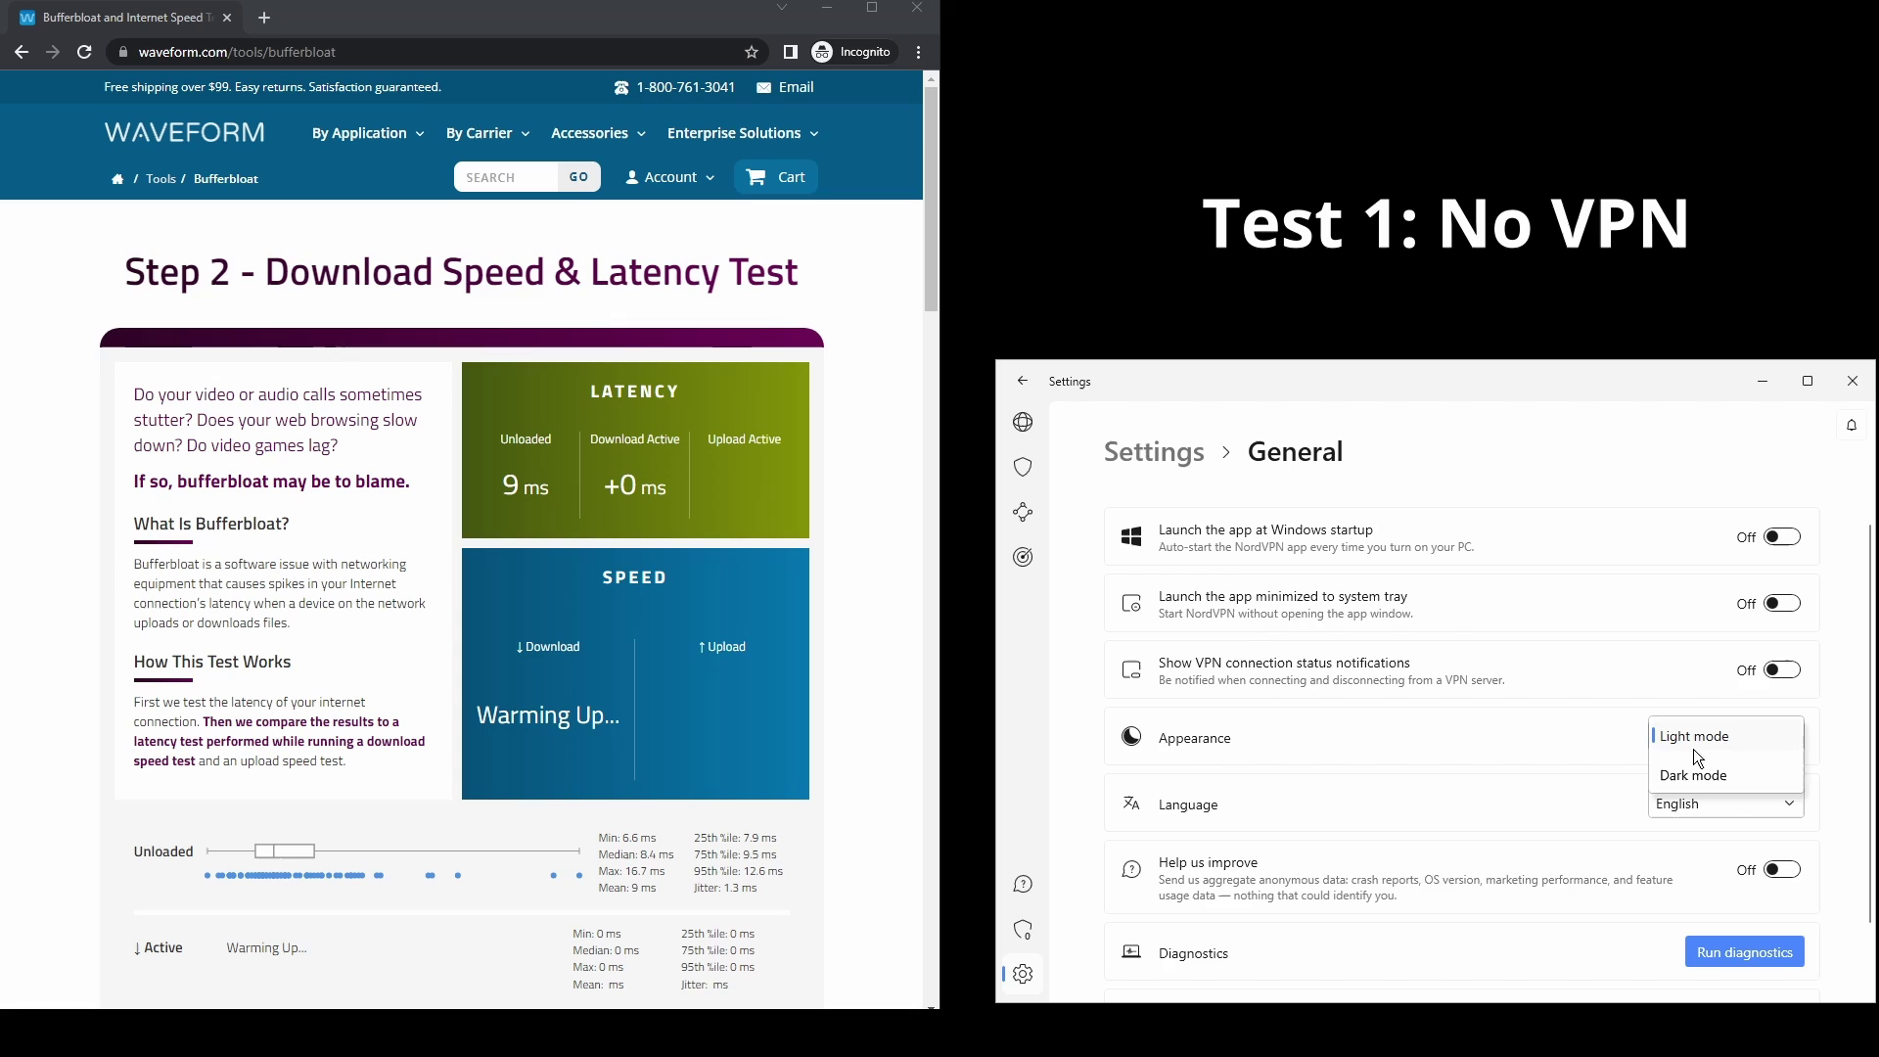
pyautogui.click(1688, 773)
pyautogui.scroll(-1, 1679, 783)
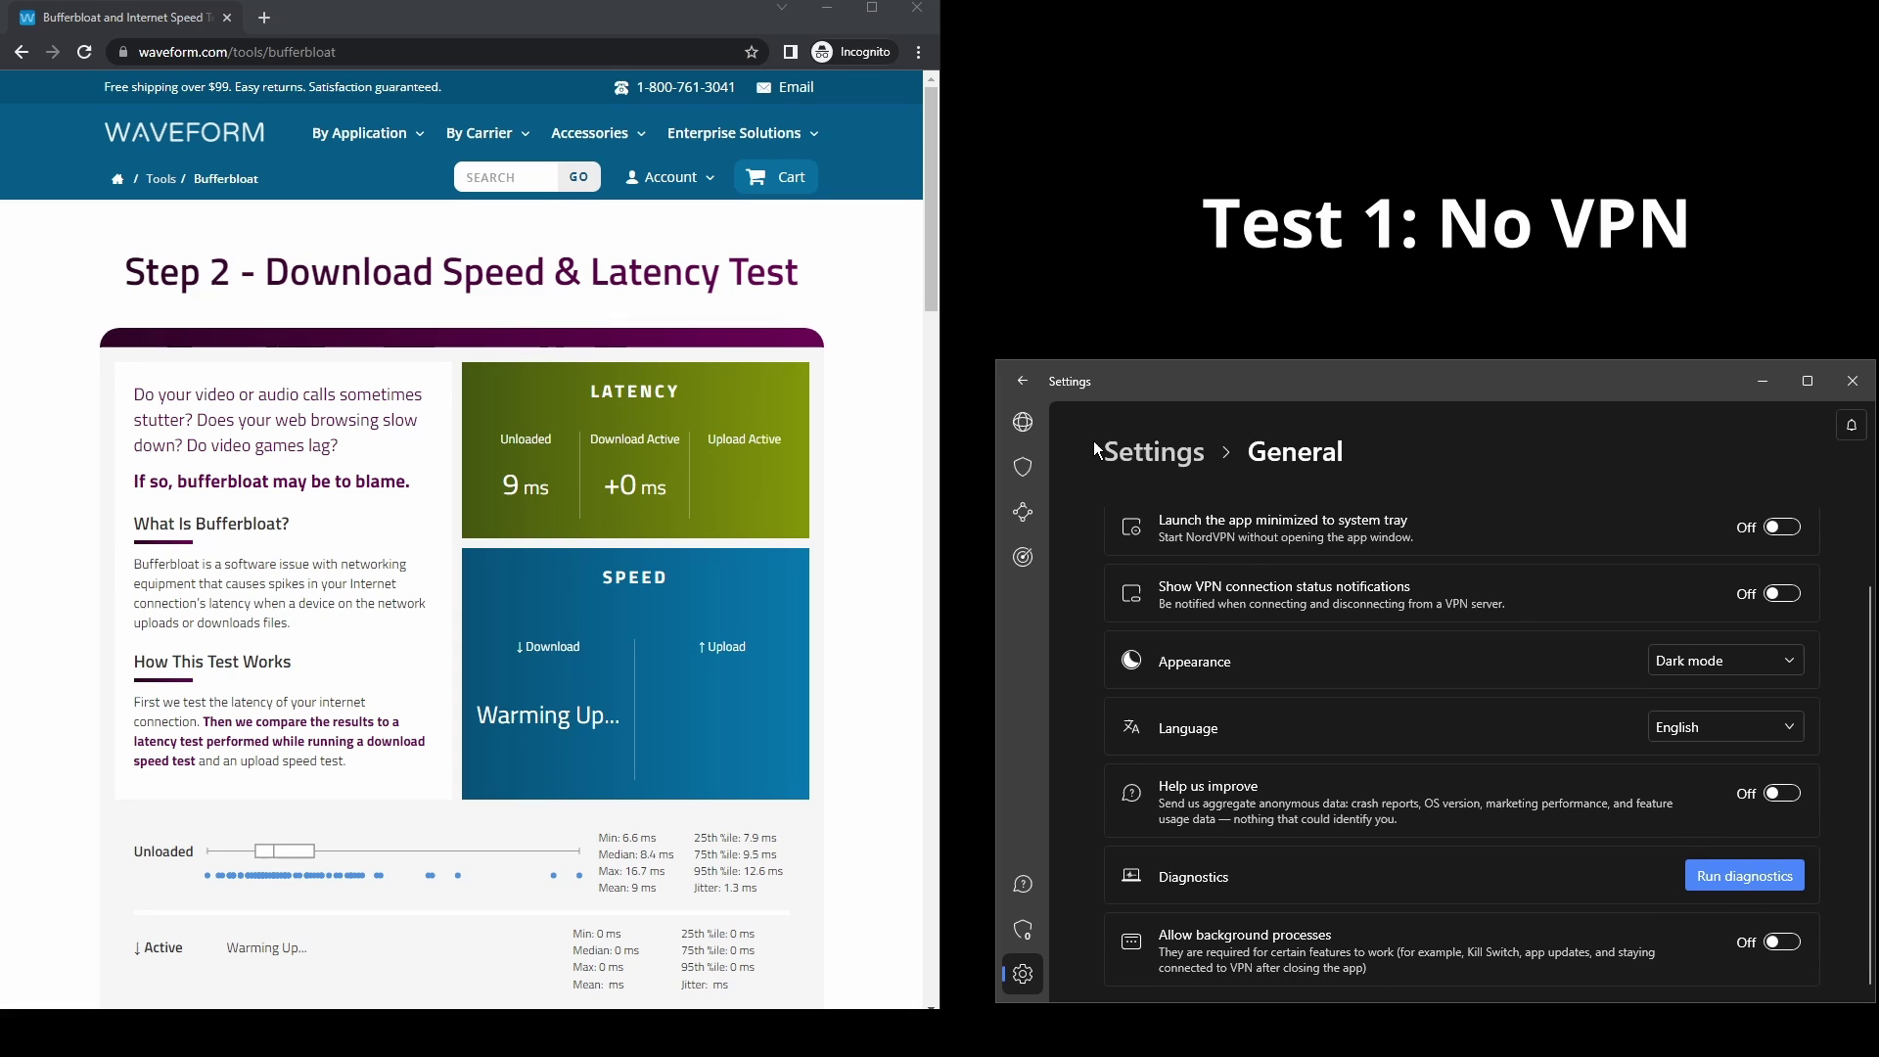
pyautogui.click(1135, 452)
# Browse the Connection, Kill Switch and Split tunneling settings
pyautogui.click(1396, 623)
pyautogui.scroll(-1, 1666, 665)
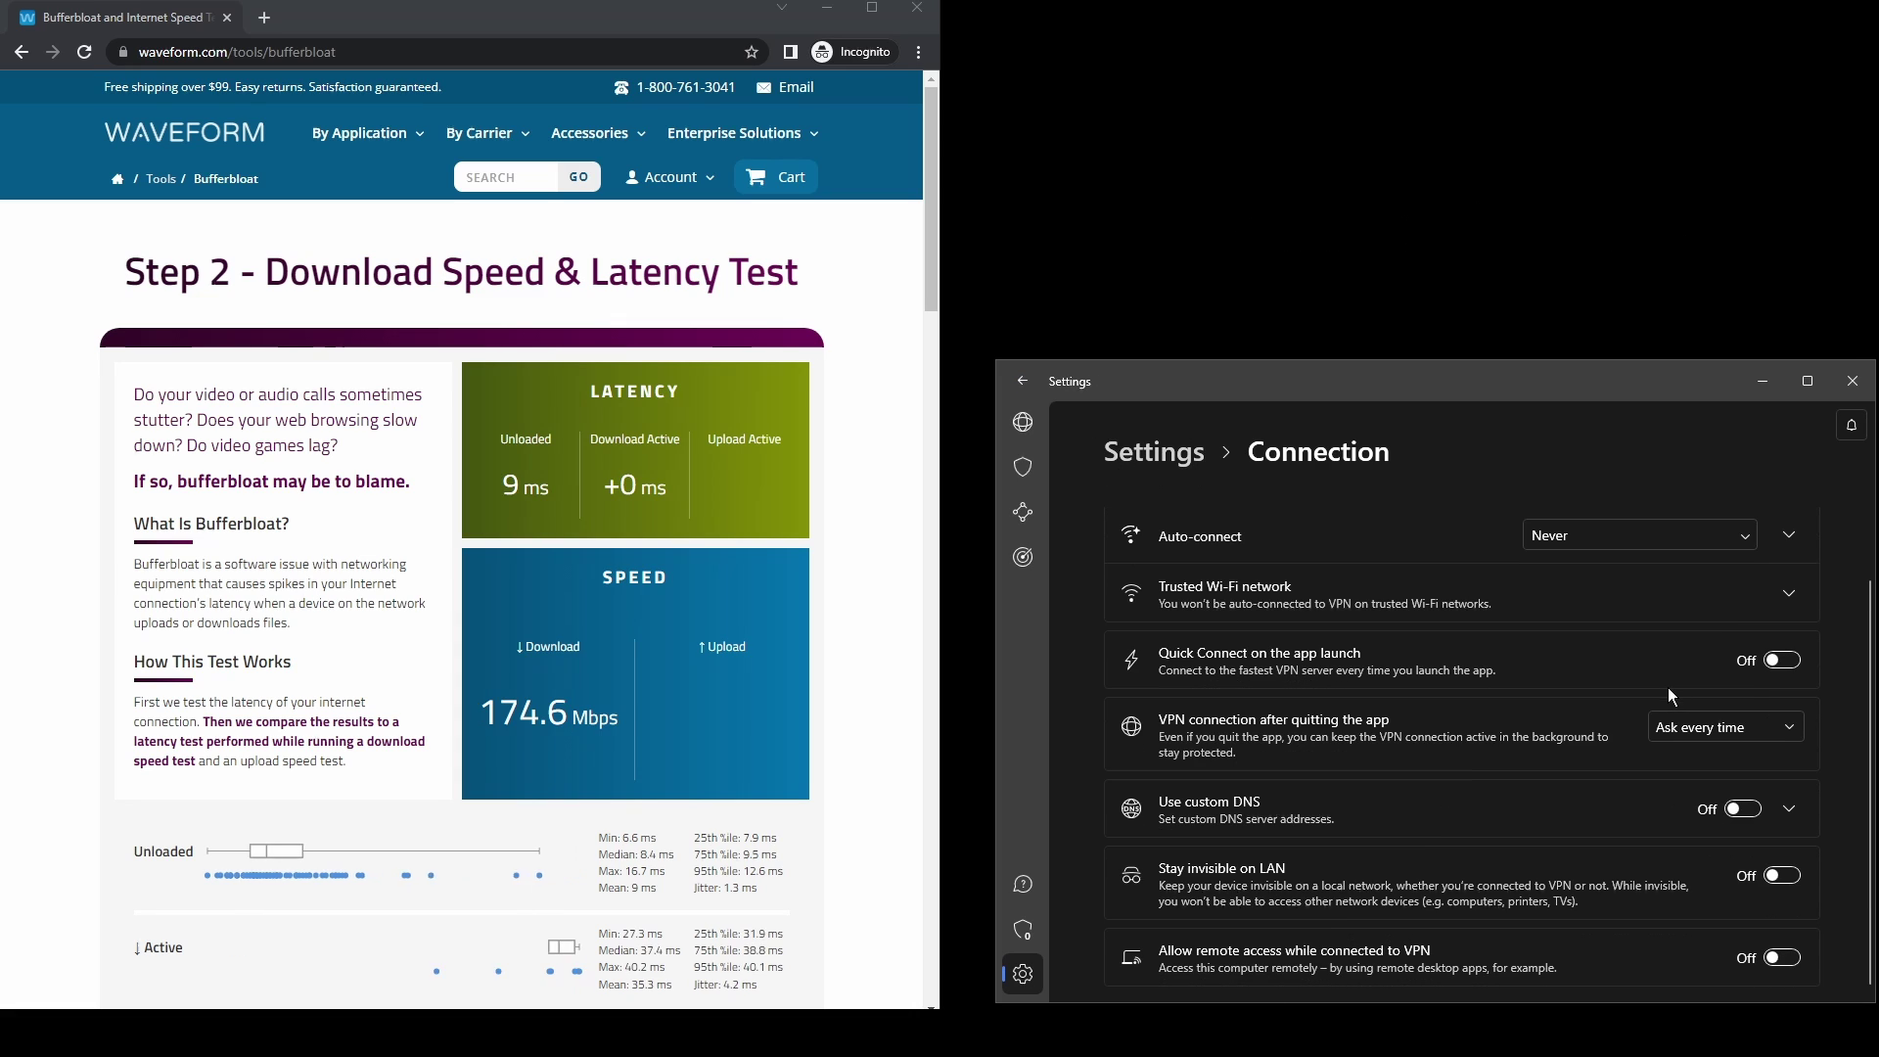
pyautogui.scroll(2, 1720, 905)
pyautogui.click(1154, 455)
pyautogui.click(1267, 696)
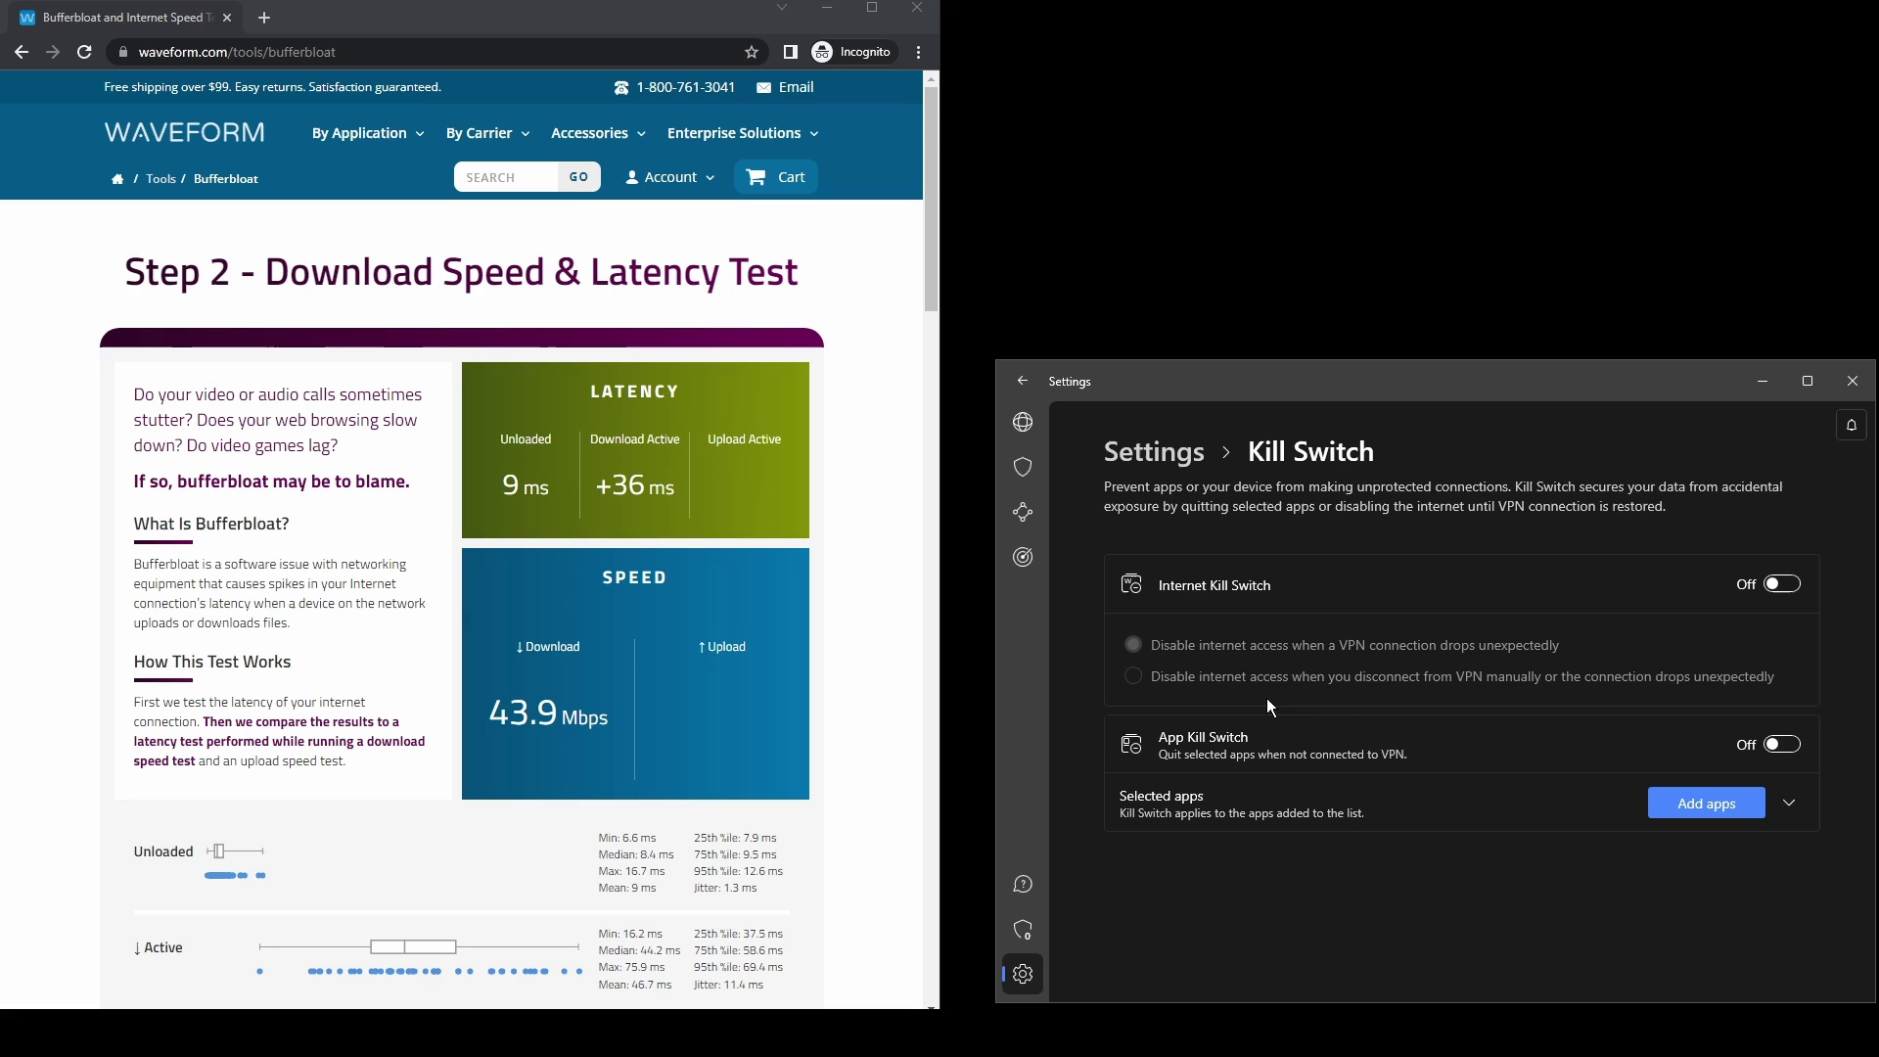
pyautogui.click(1167, 457)
pyautogui.click(1444, 777)
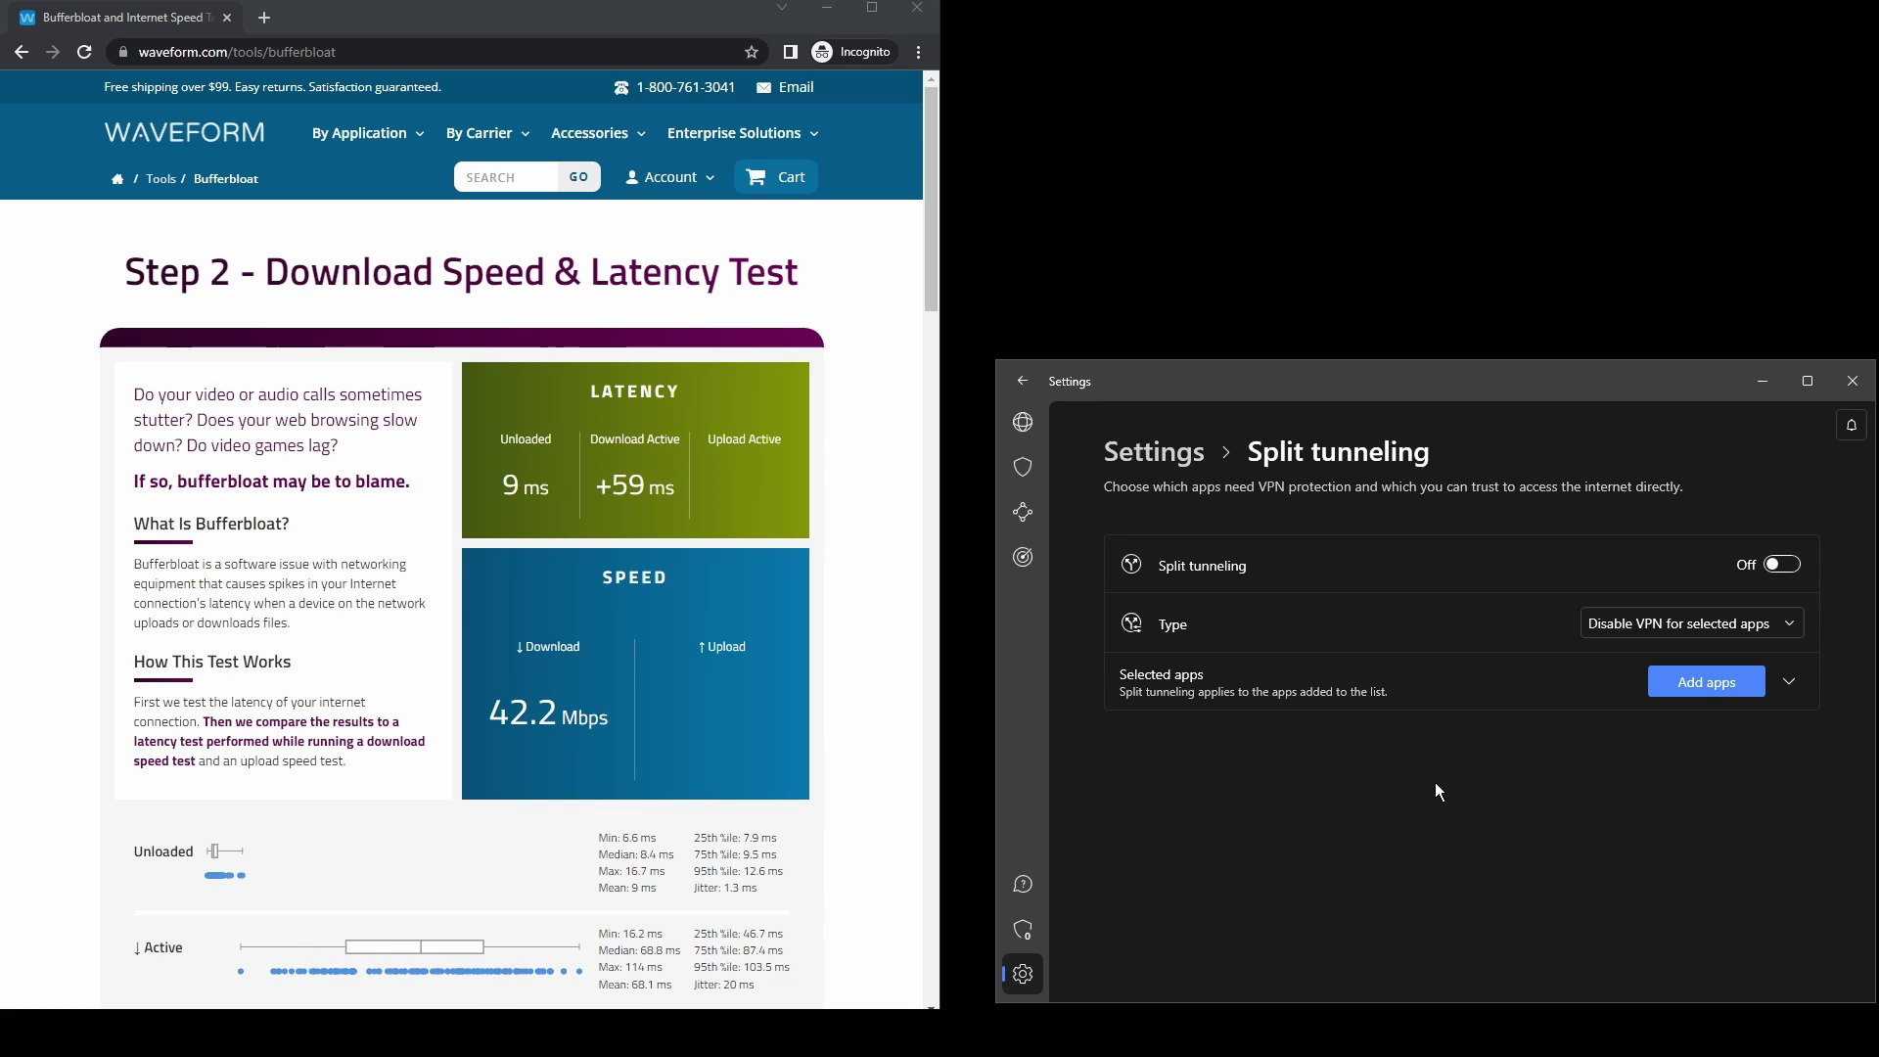
pyautogui.click(1164, 467)
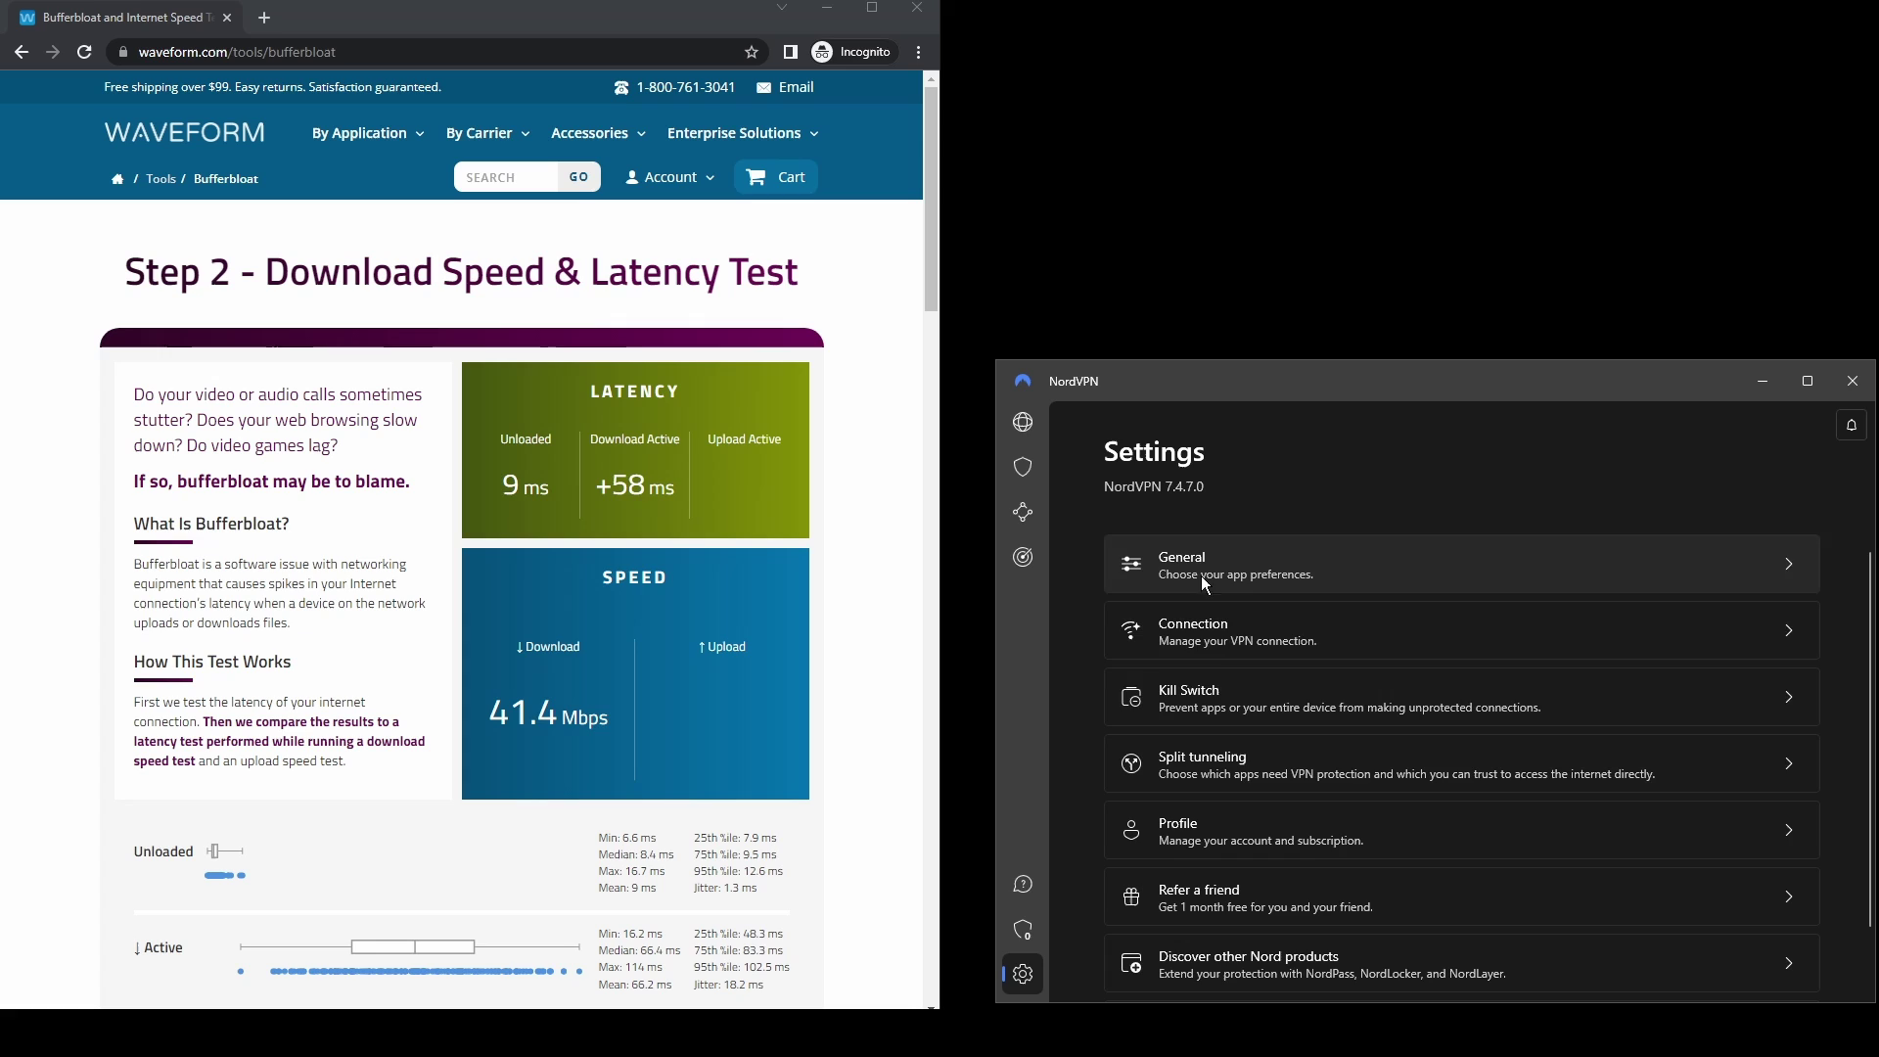
# Review Security score, Threat Protection, Dark Web Monitor and Meshnet, then return to the server map
pyautogui.click(1027, 925)
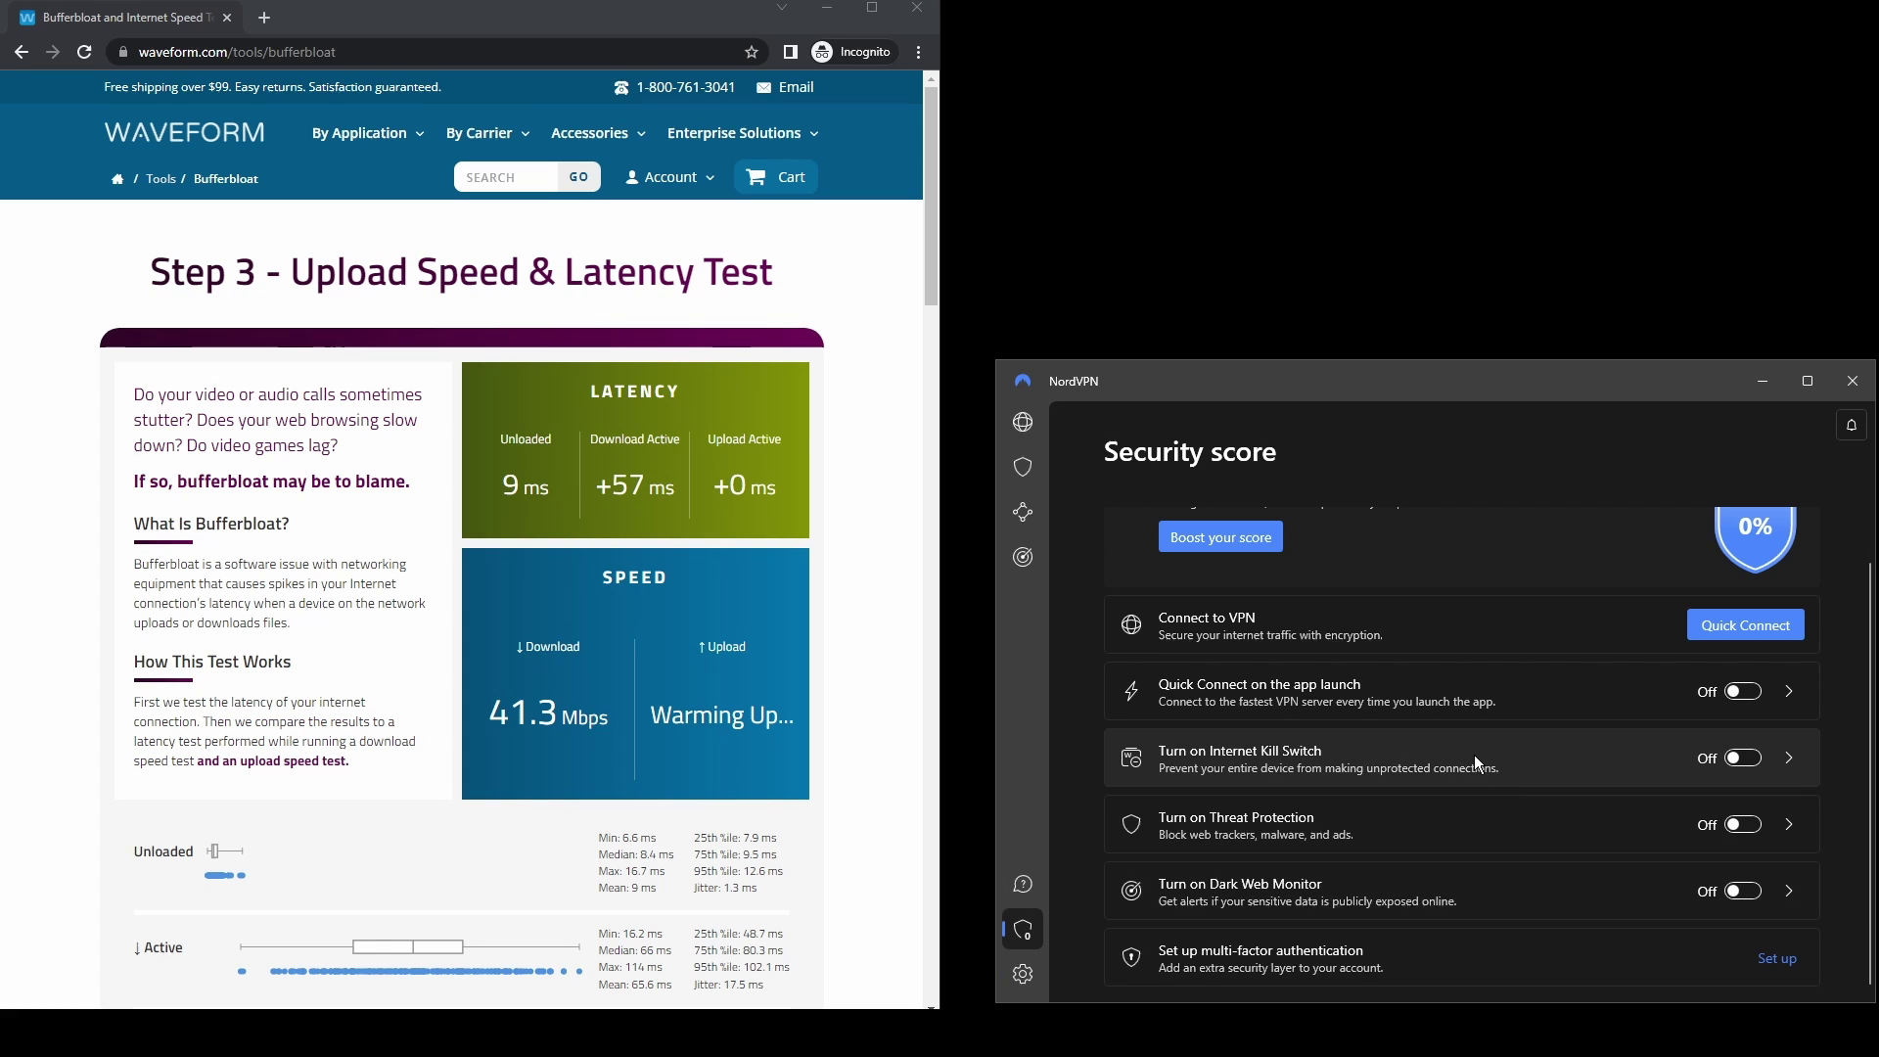
pyautogui.click(1375, 828)
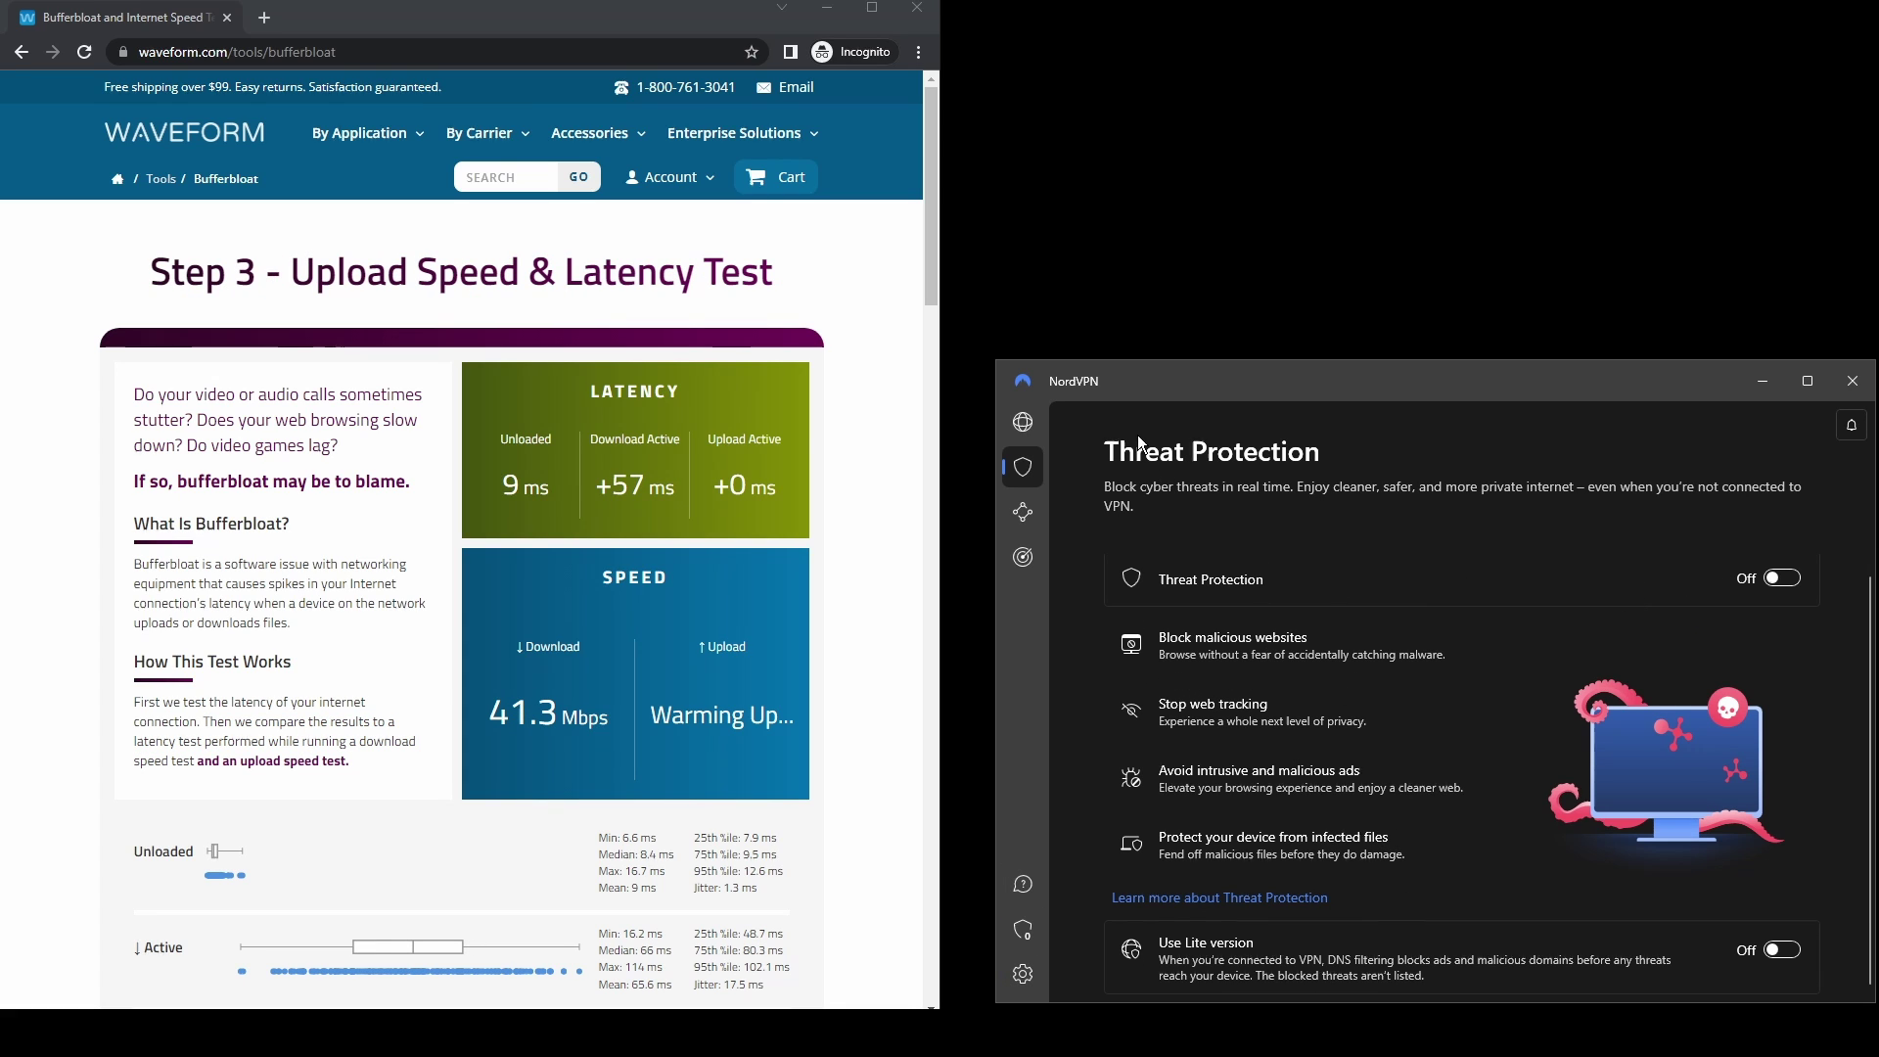
pyautogui.click(1024, 926)
pyautogui.click(1434, 890)
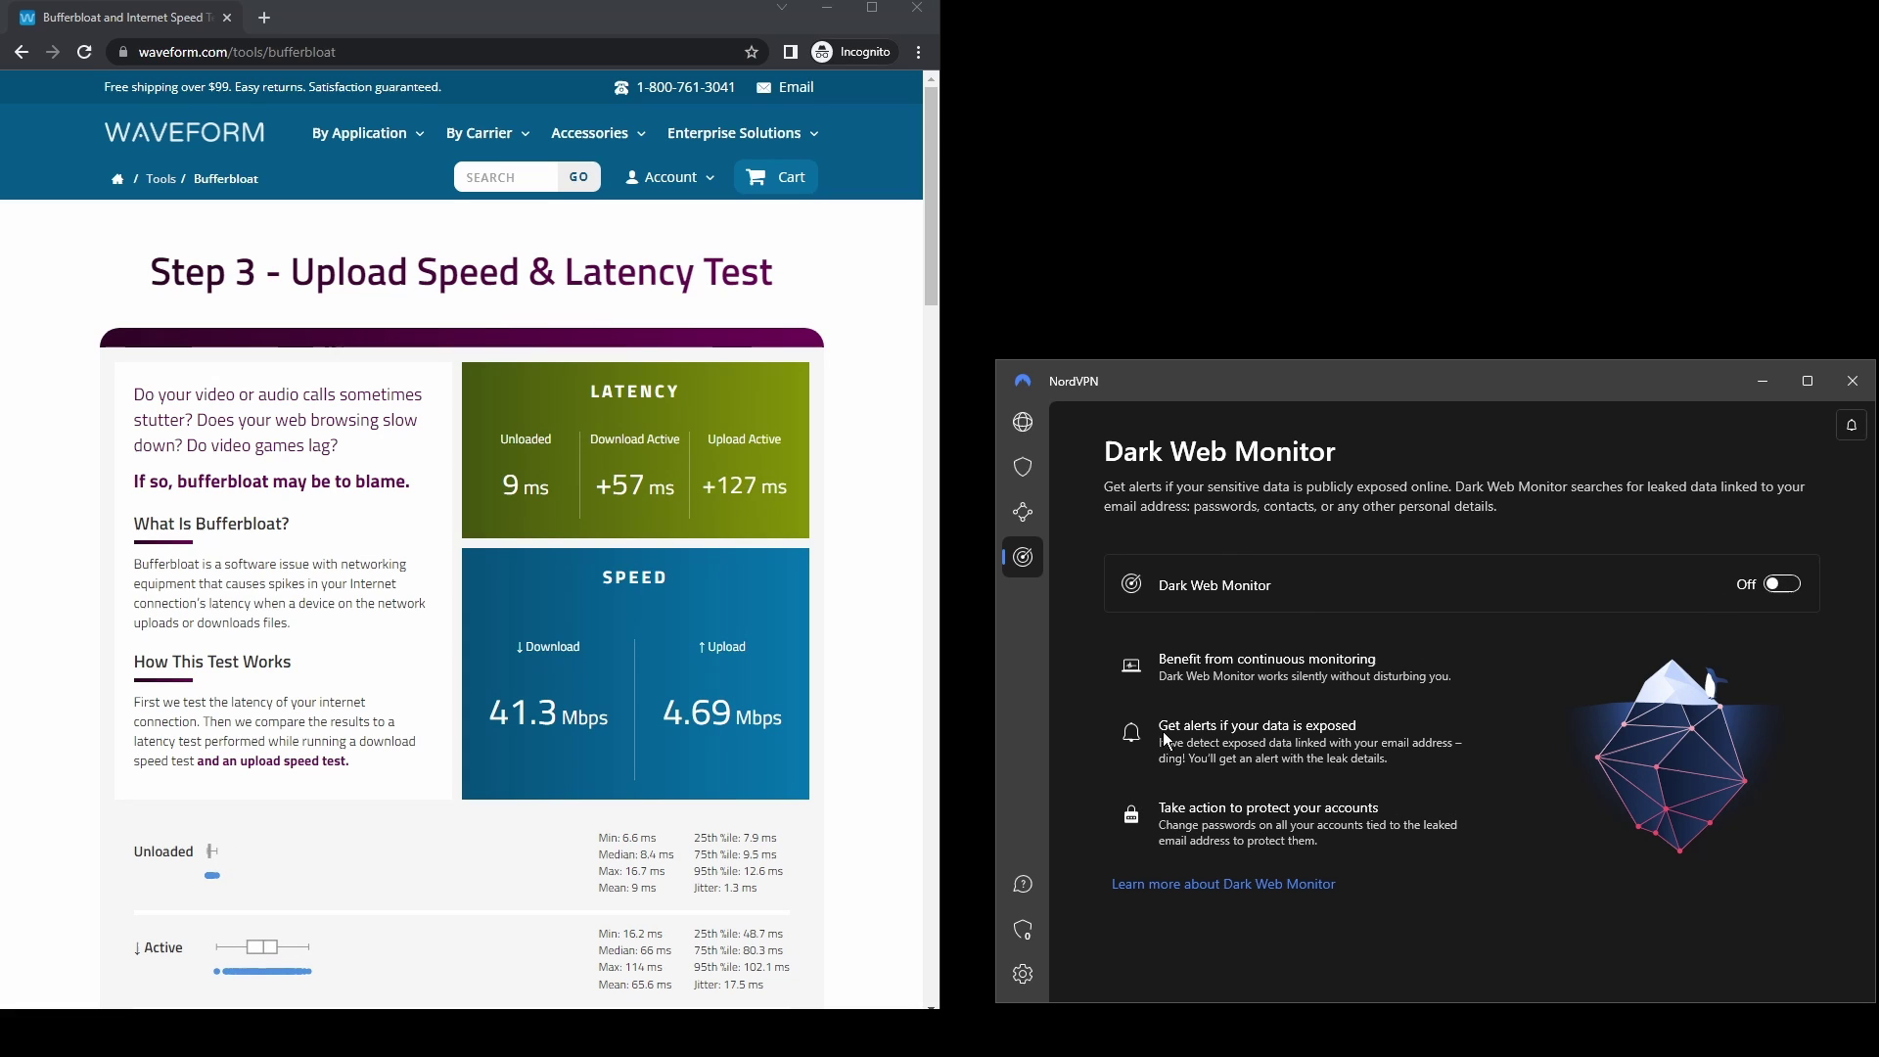
pyautogui.click(1023, 512)
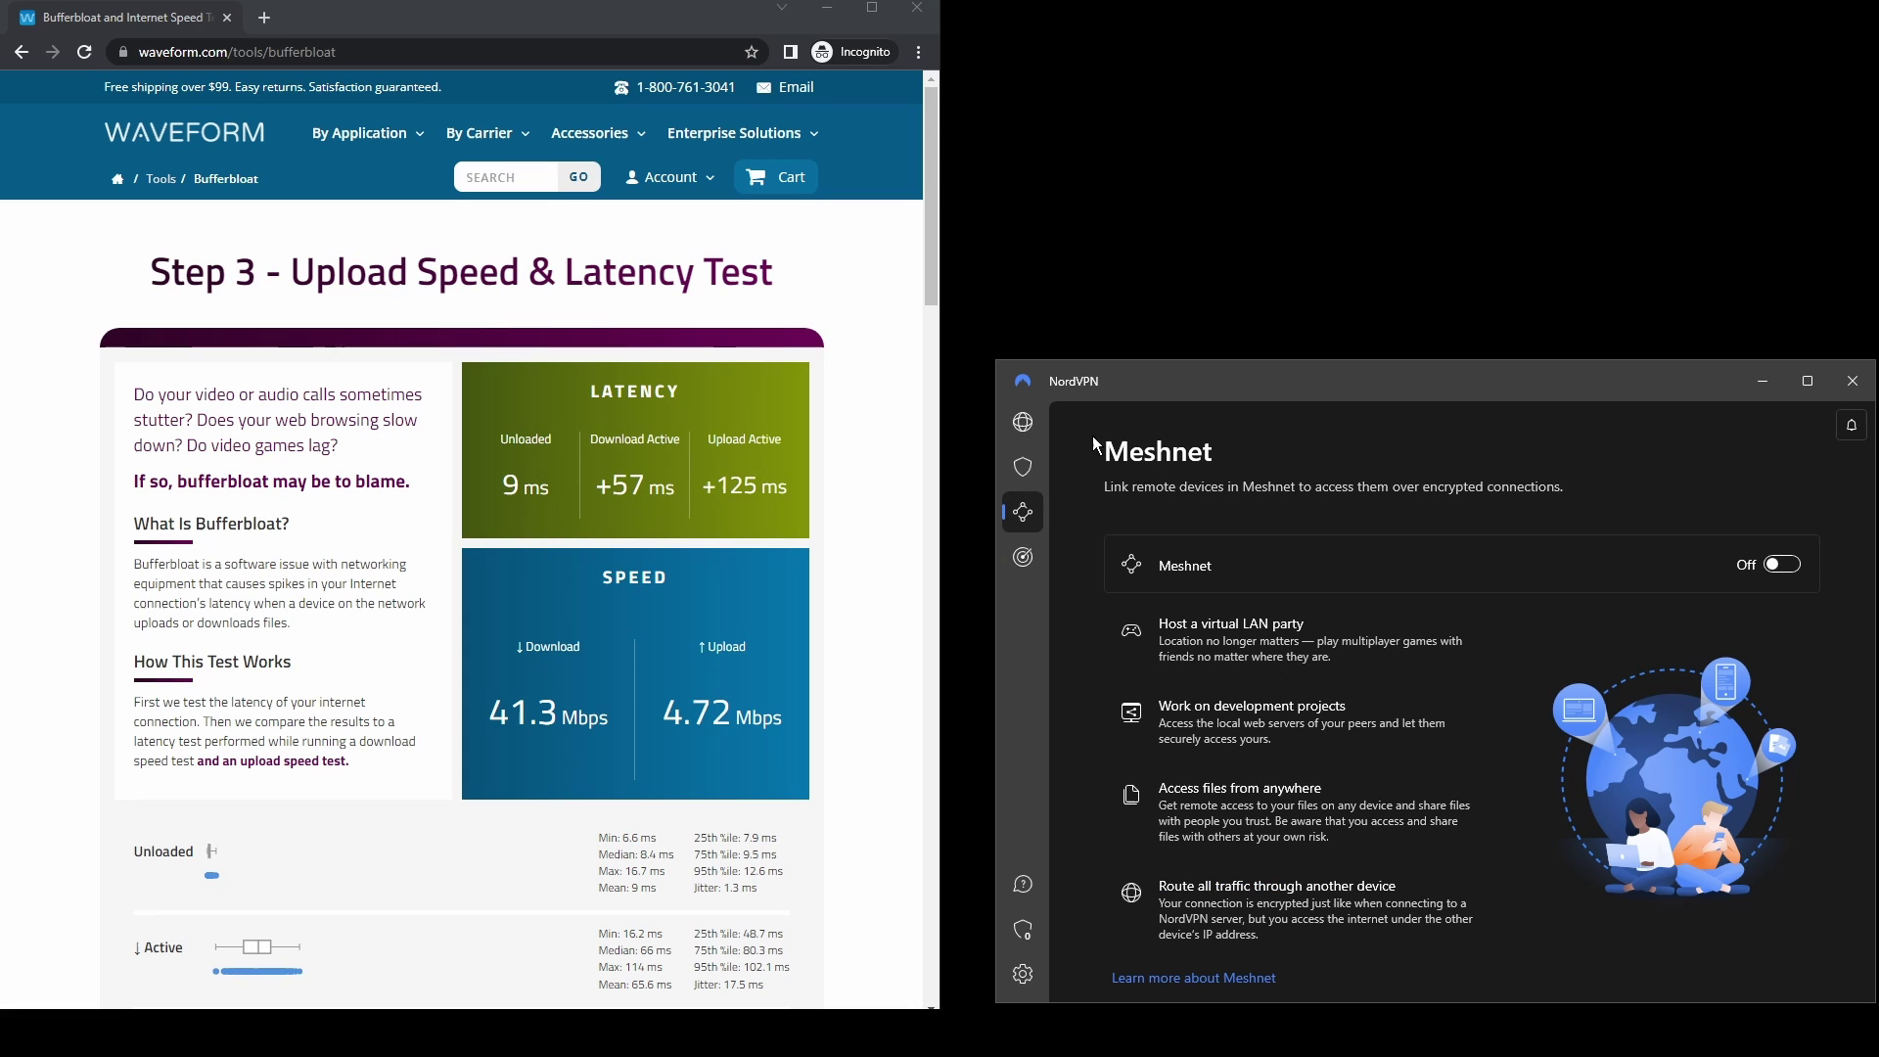
pyautogui.click(1024, 423)
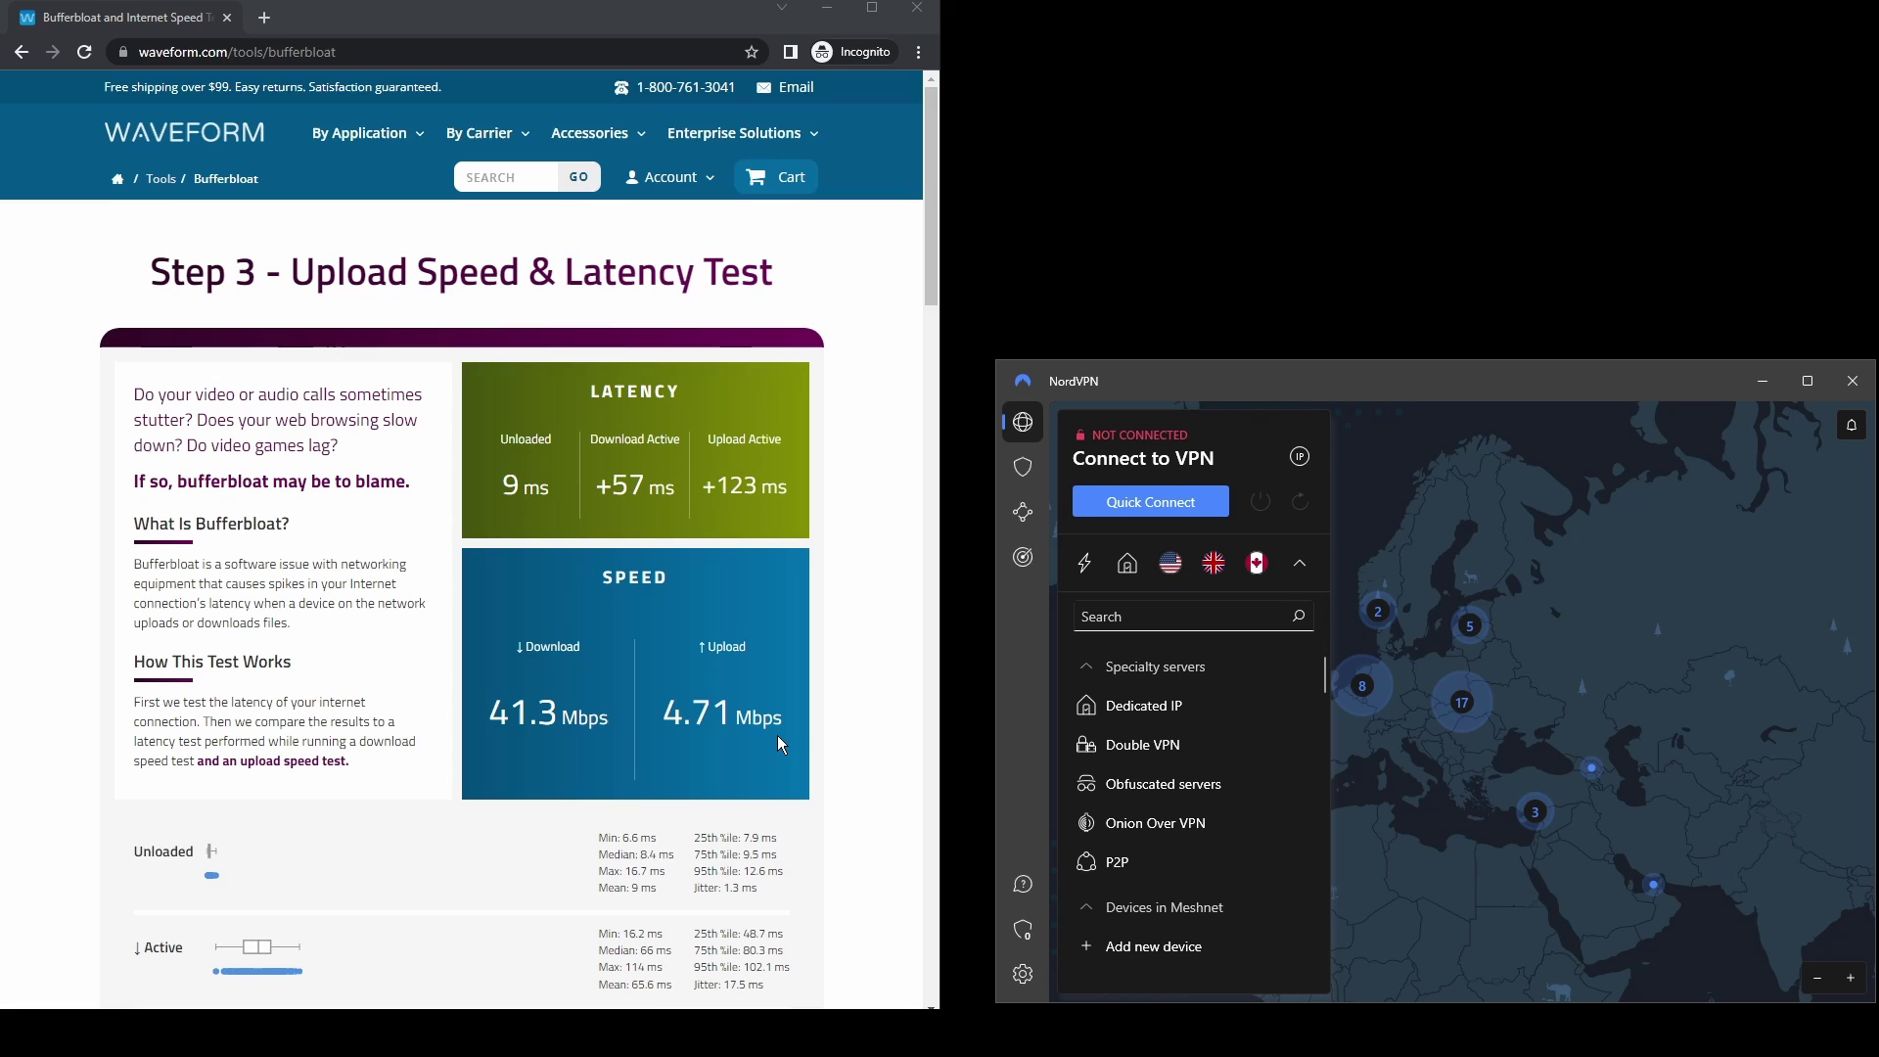
pyautogui.scroll(-2, 781, 746)
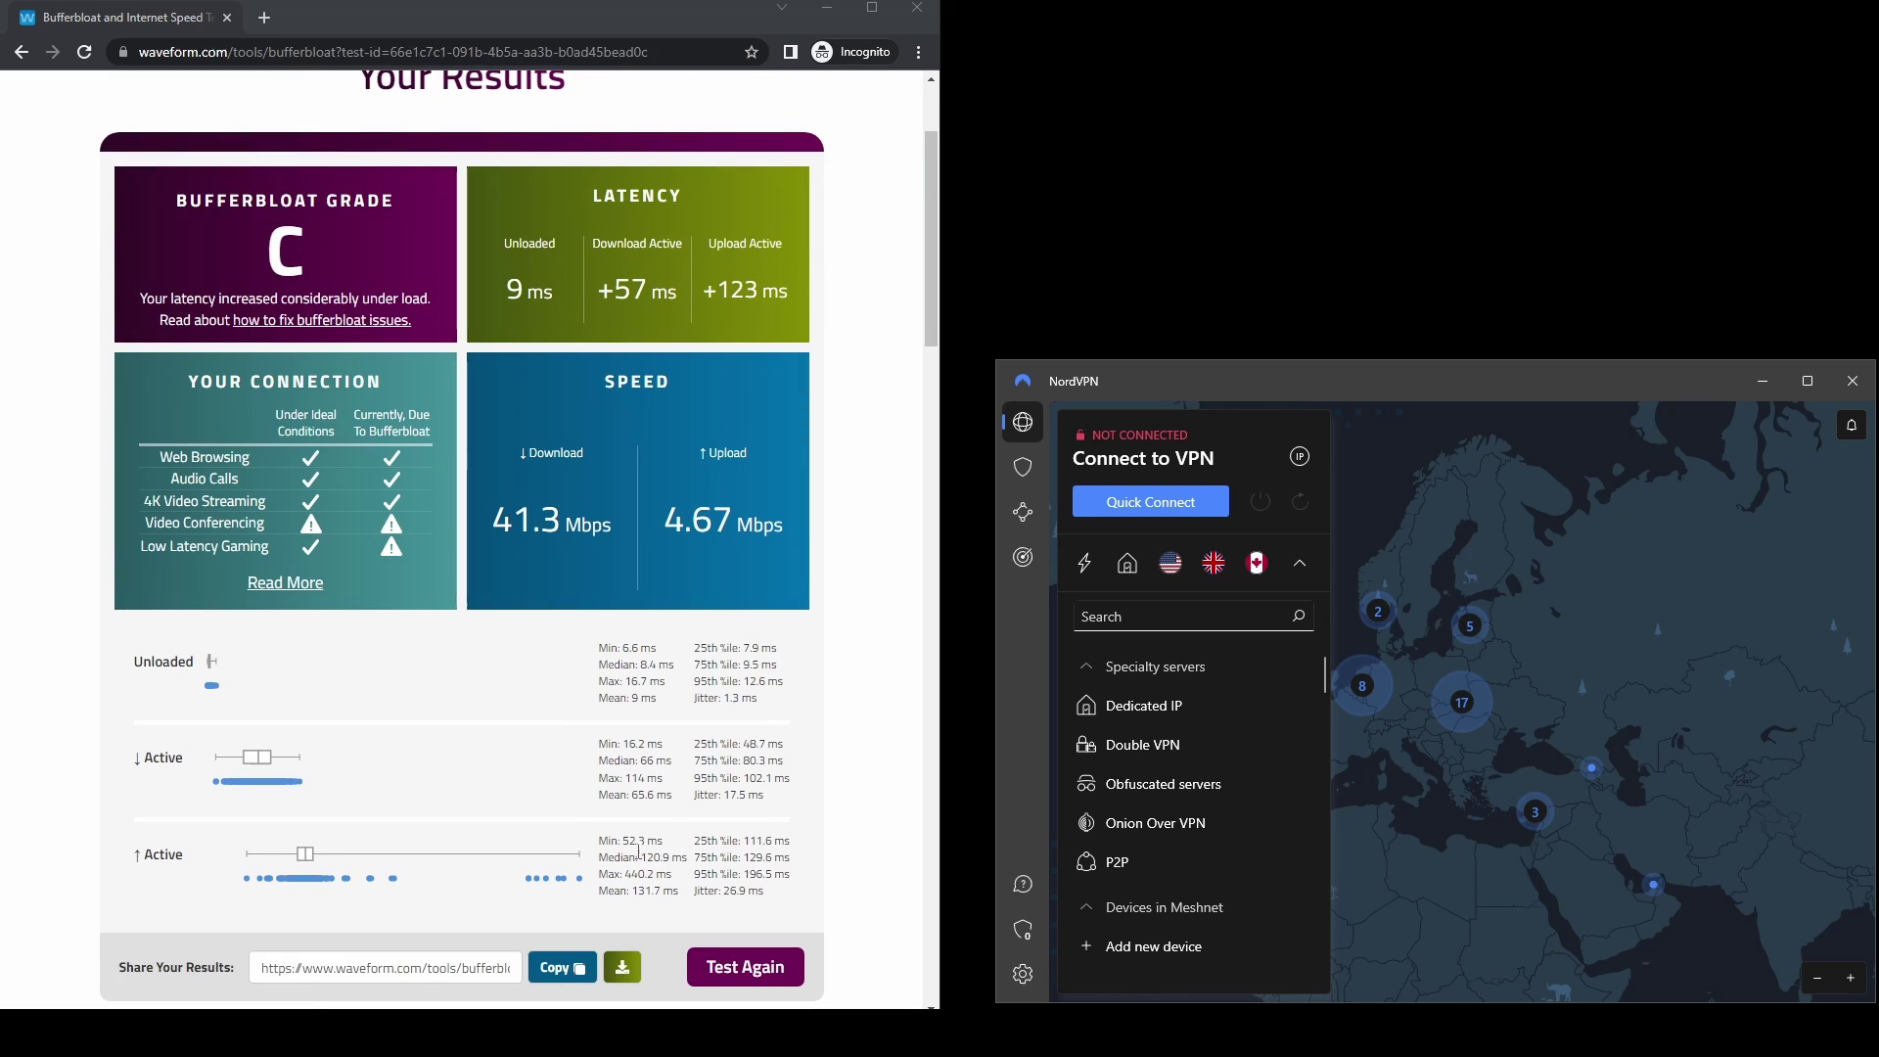
# Reload the Waveform page to run a new bufferbloat test through the Greece #46 connection
pyautogui.scroll(2, 744, 576)
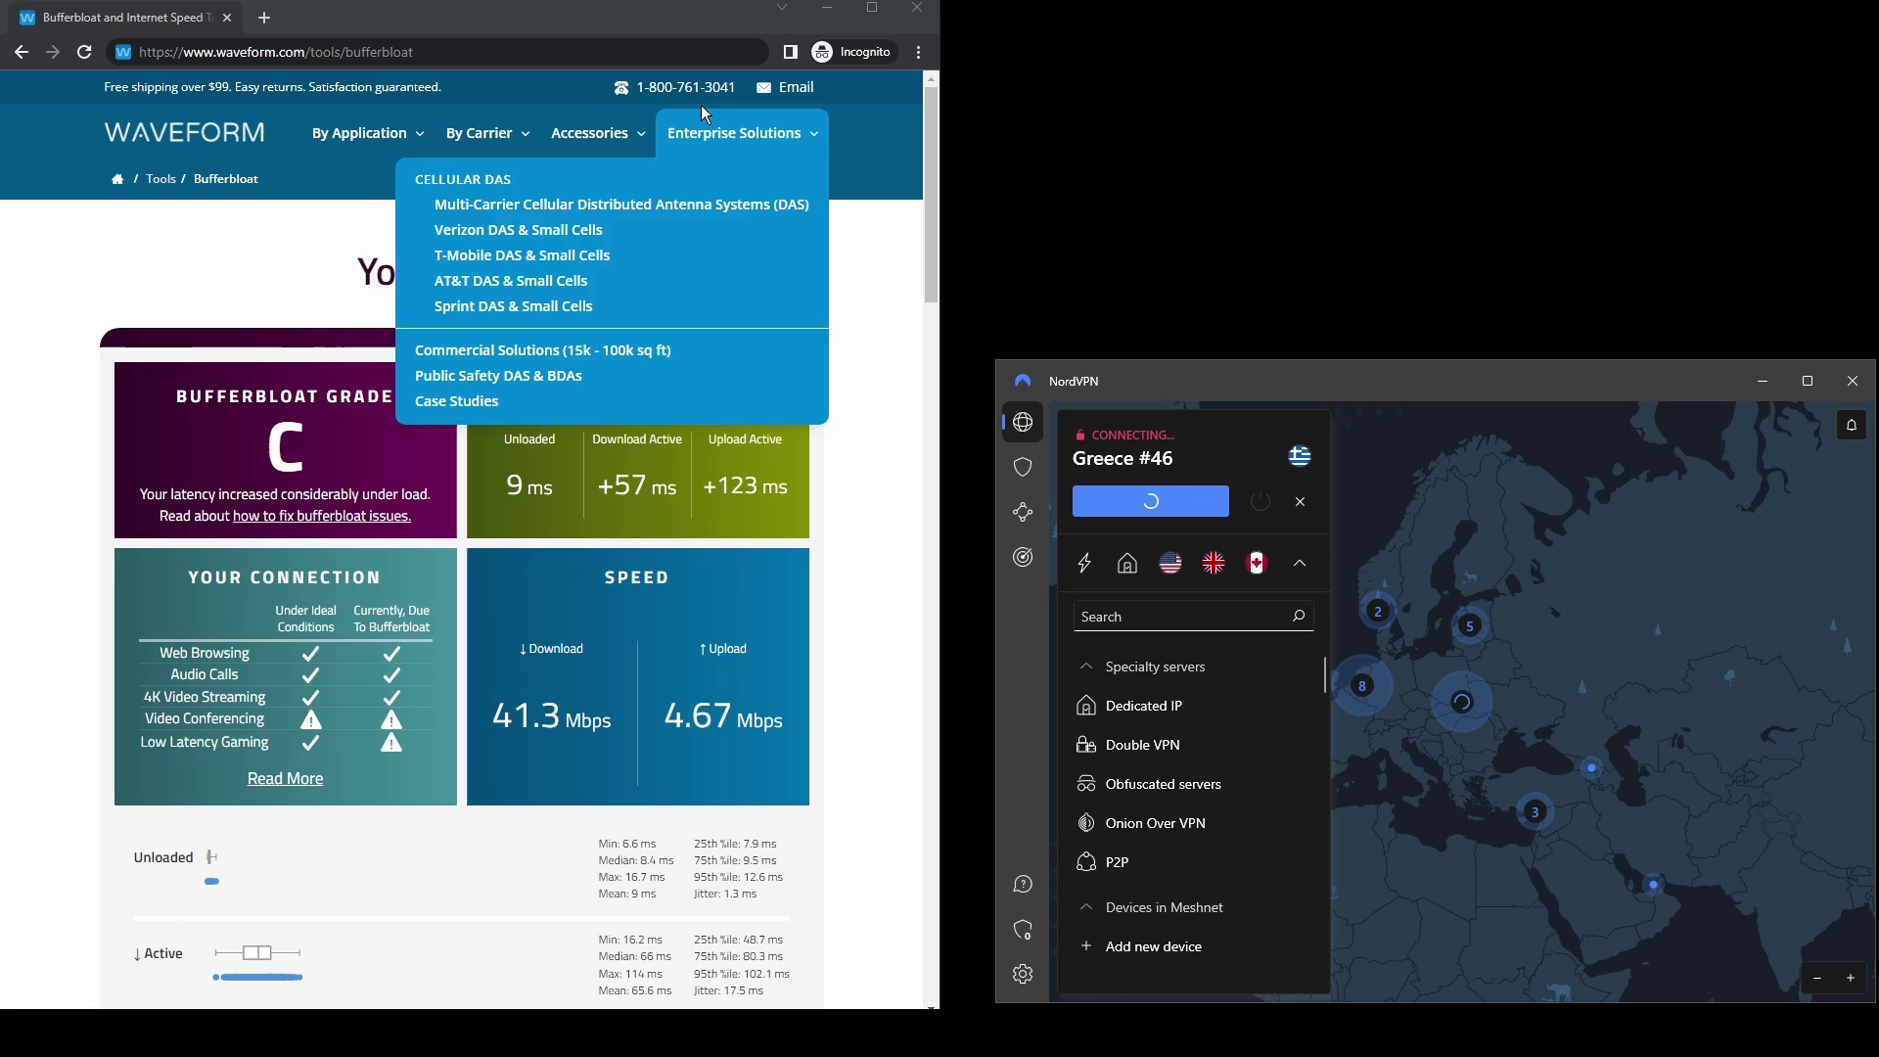
pyautogui.press('Return')
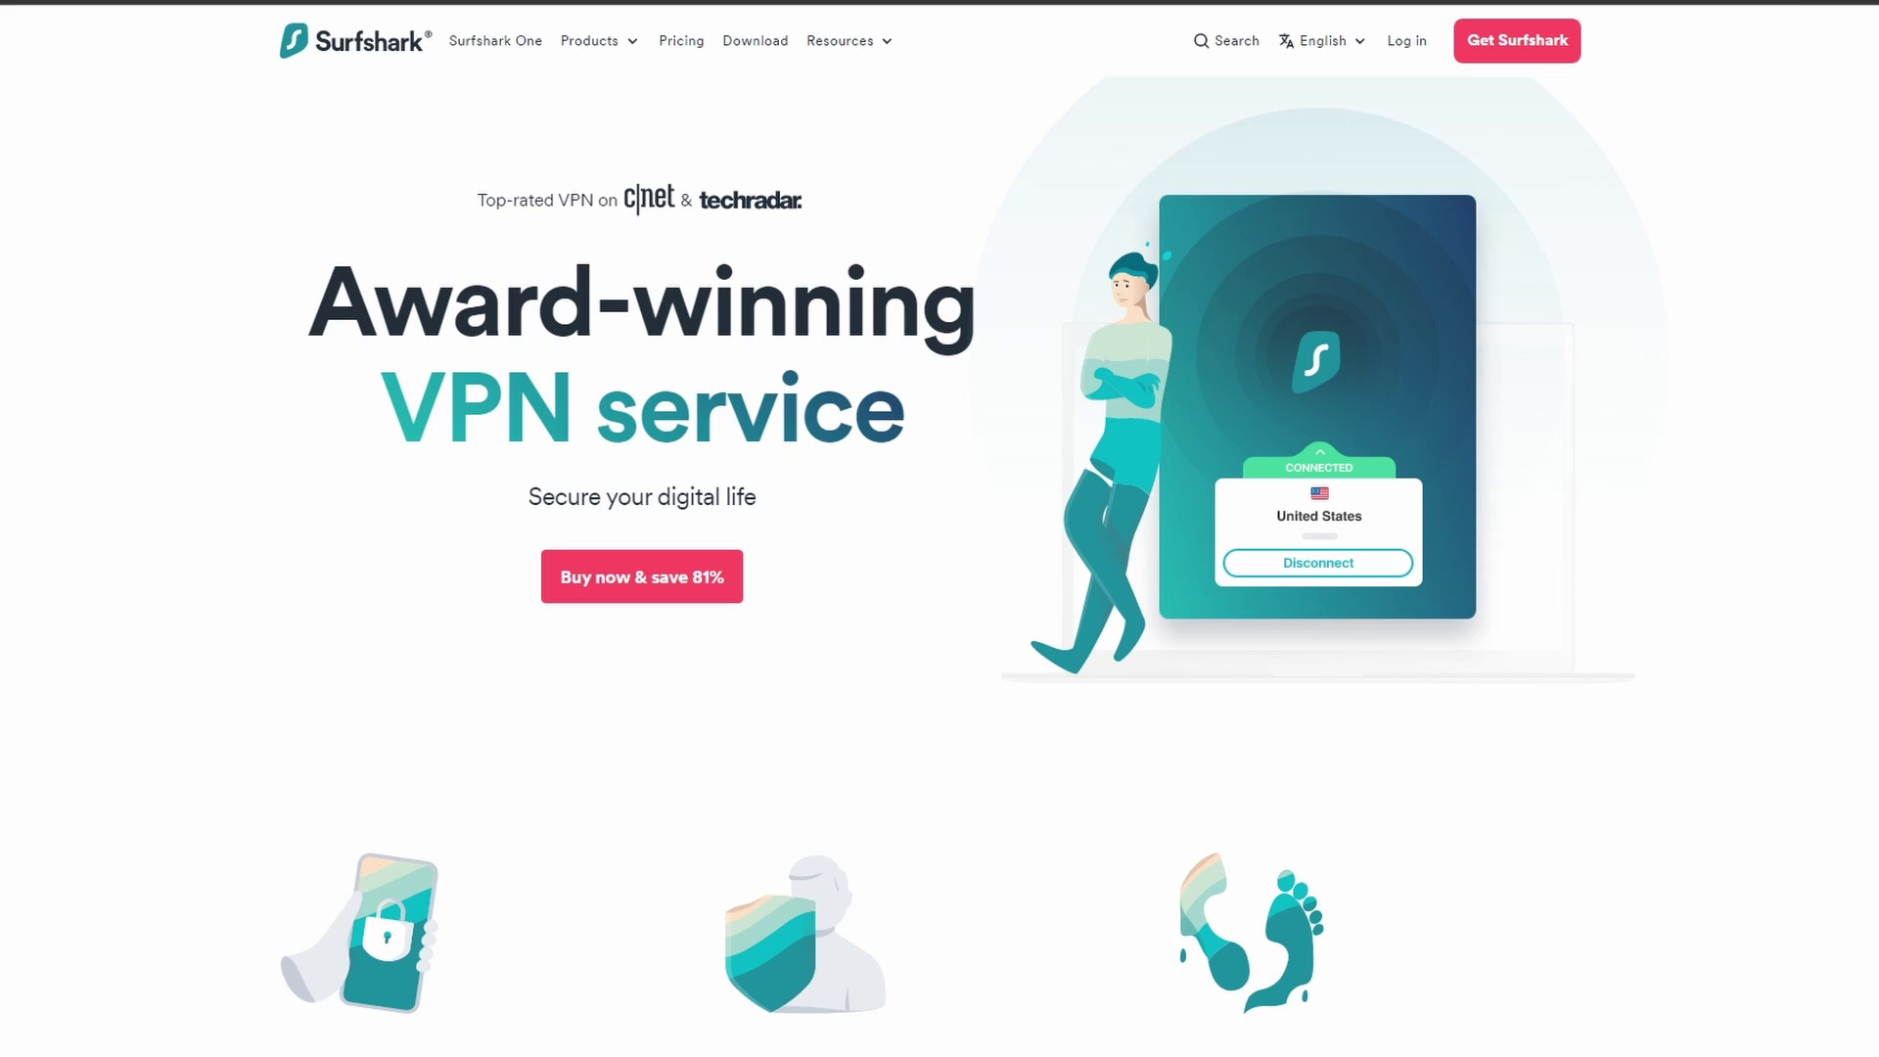
# Scroll the Surfshark homepage down to the 'The best choice for you' comparison and review quotes
pyautogui.scroll(-8, 939, 548)
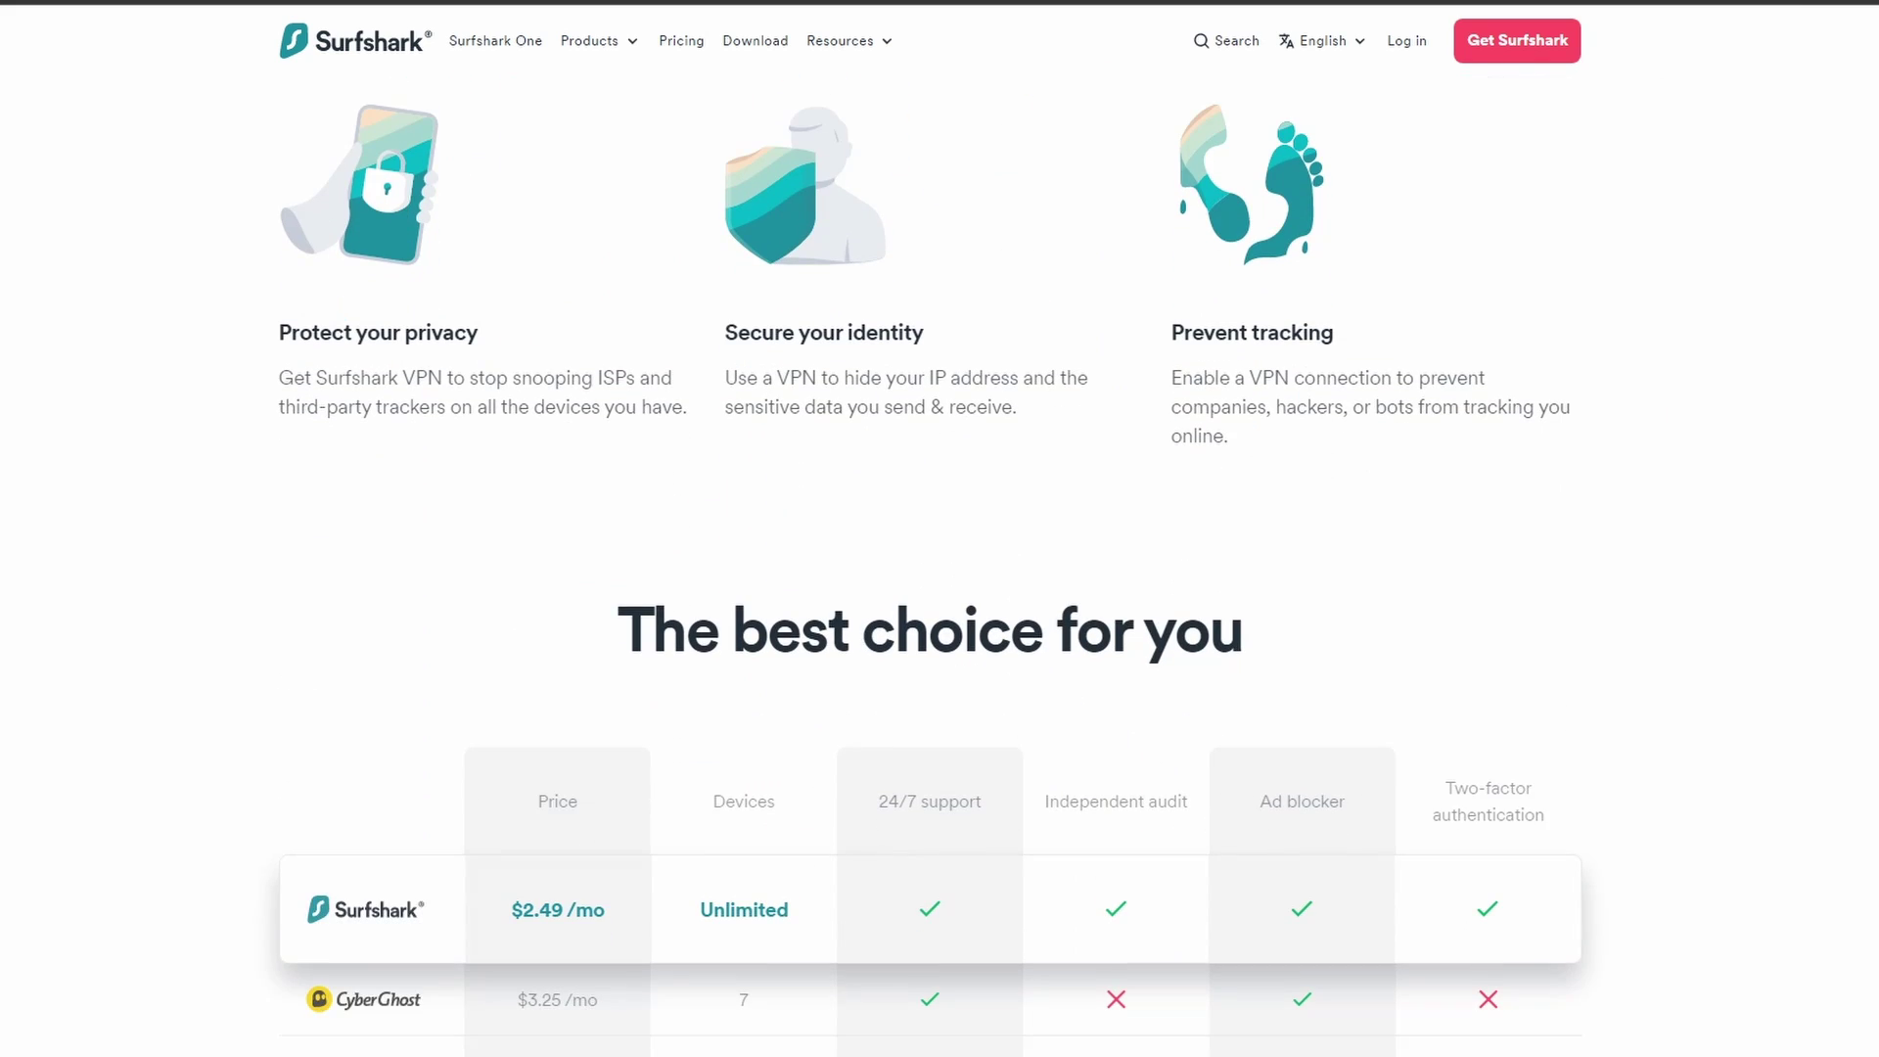
pyautogui.scroll(-4, 939, 548)
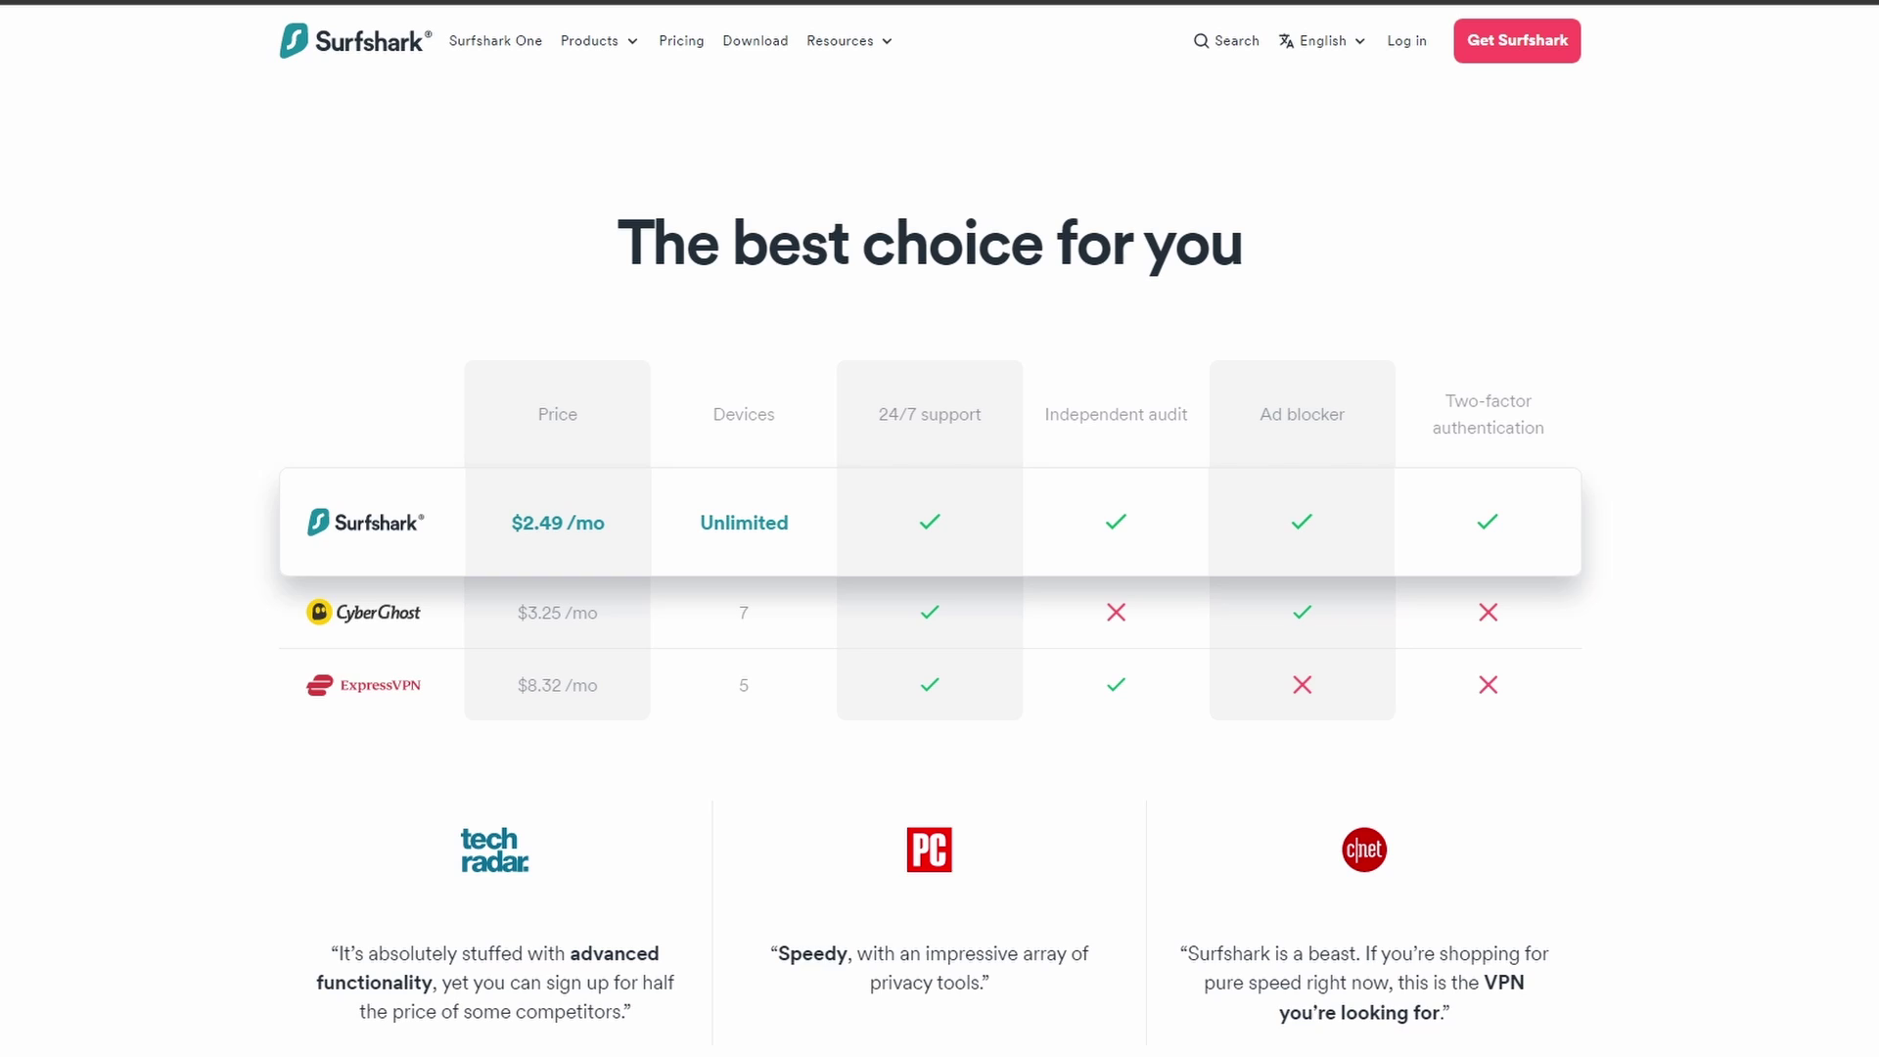
pyautogui.scroll(-1, 939, 573)
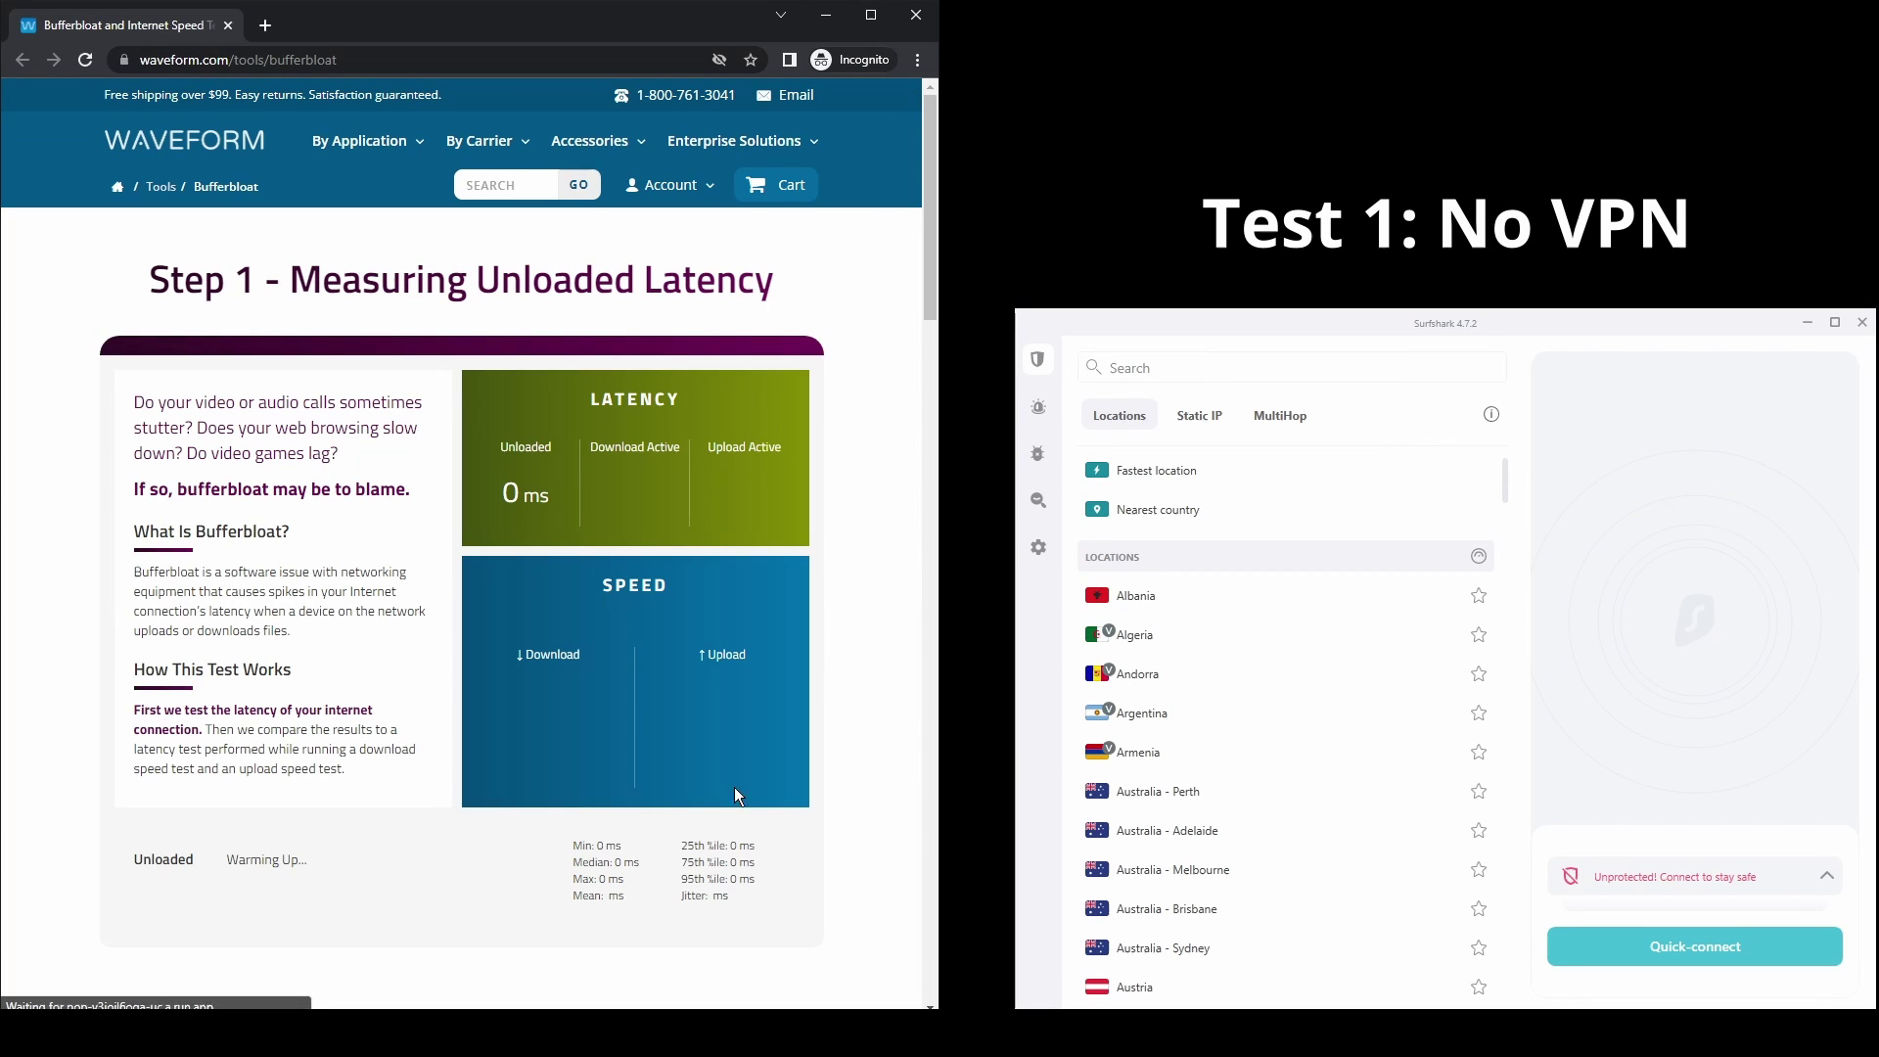
# Browse Surfshark's VPN settings, checking the protocol choices without changing them
pyautogui.click(1046, 554)
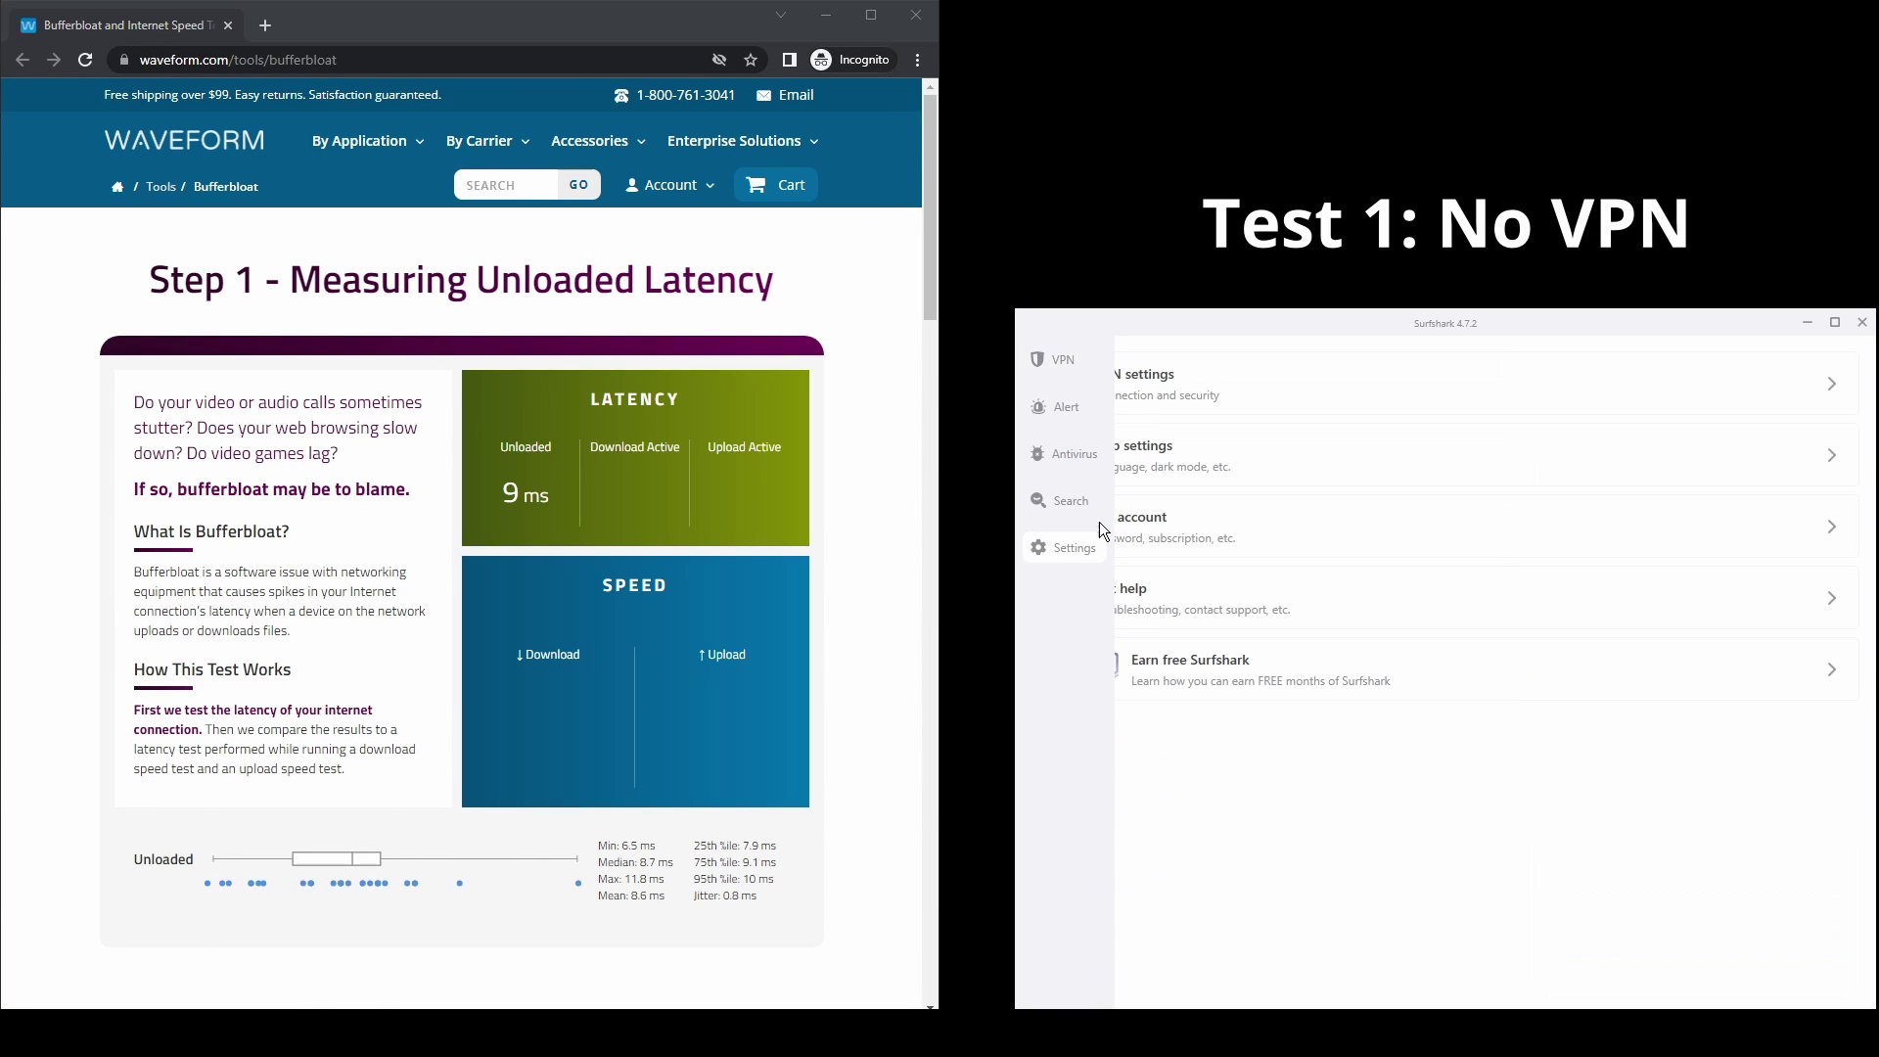
pyautogui.click(1370, 396)
pyautogui.scroll(-2, 1806, 479)
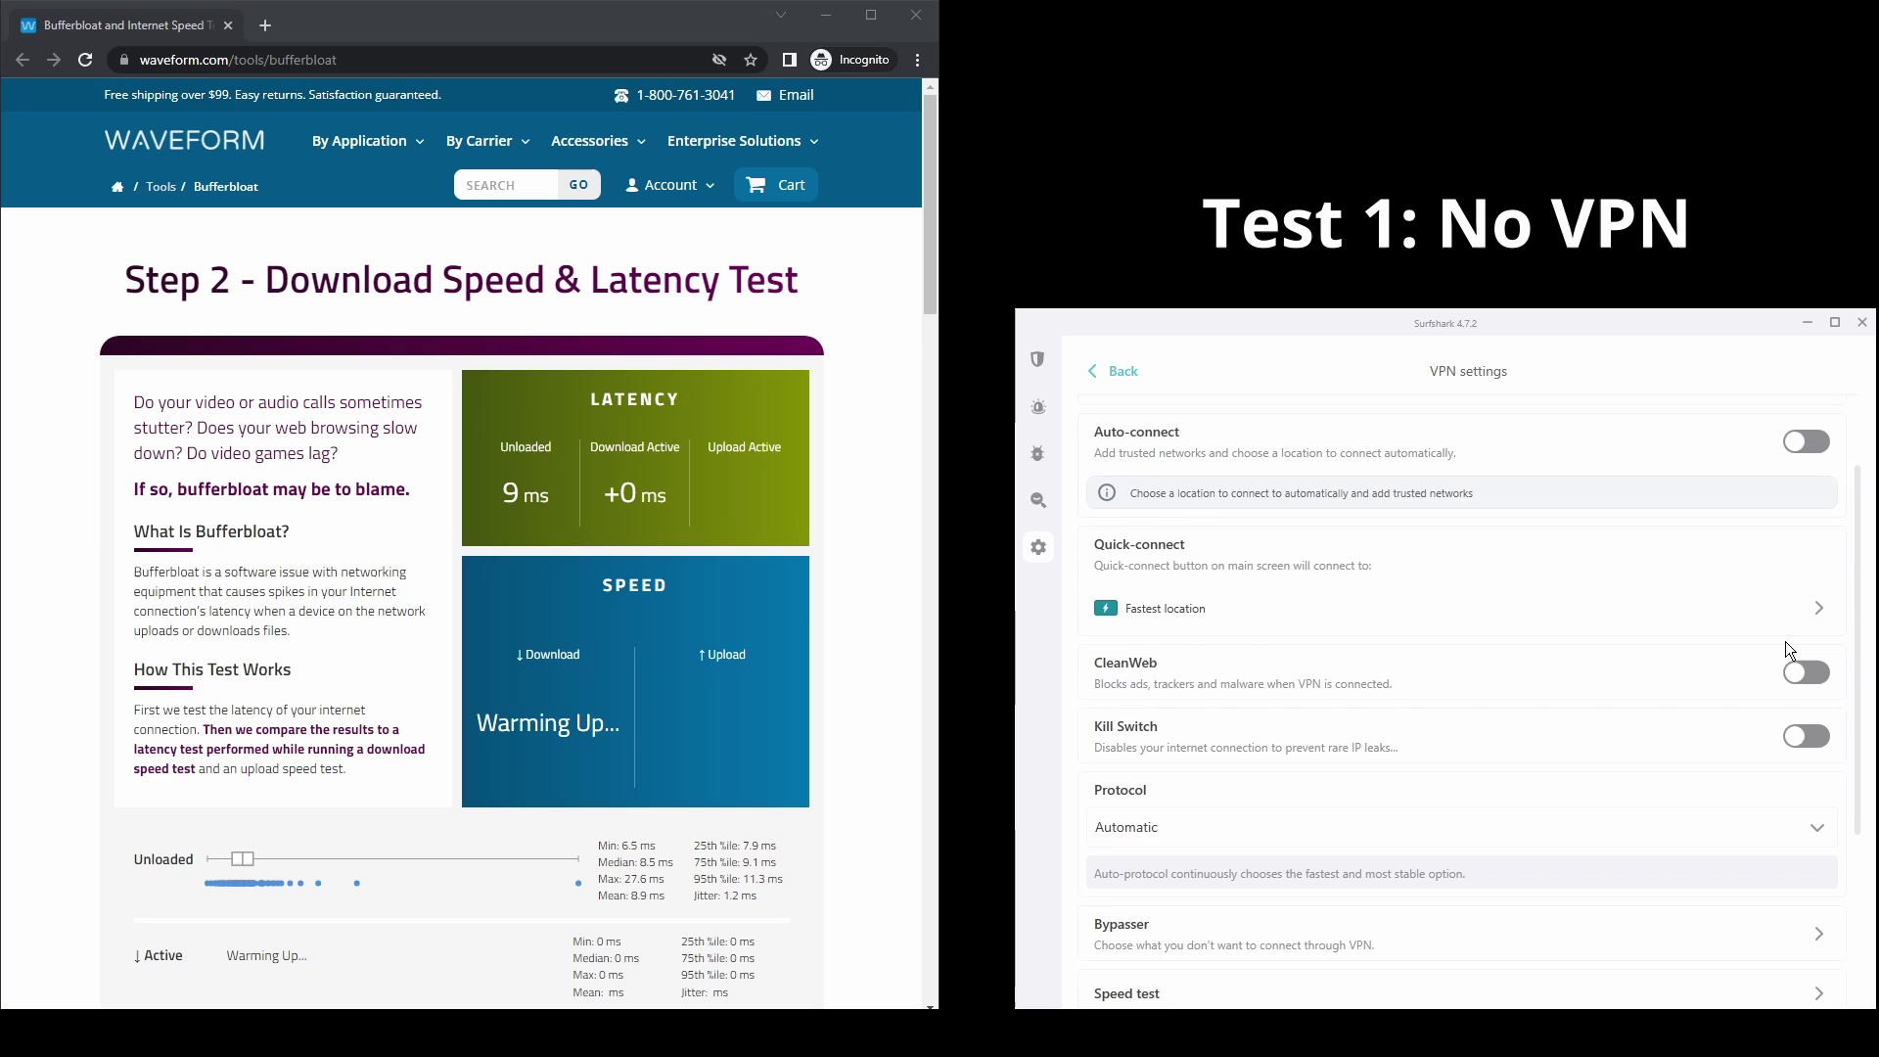
pyautogui.click(1791, 733)
pyautogui.click(1791, 733)
pyautogui.scroll(-2, 1782, 719)
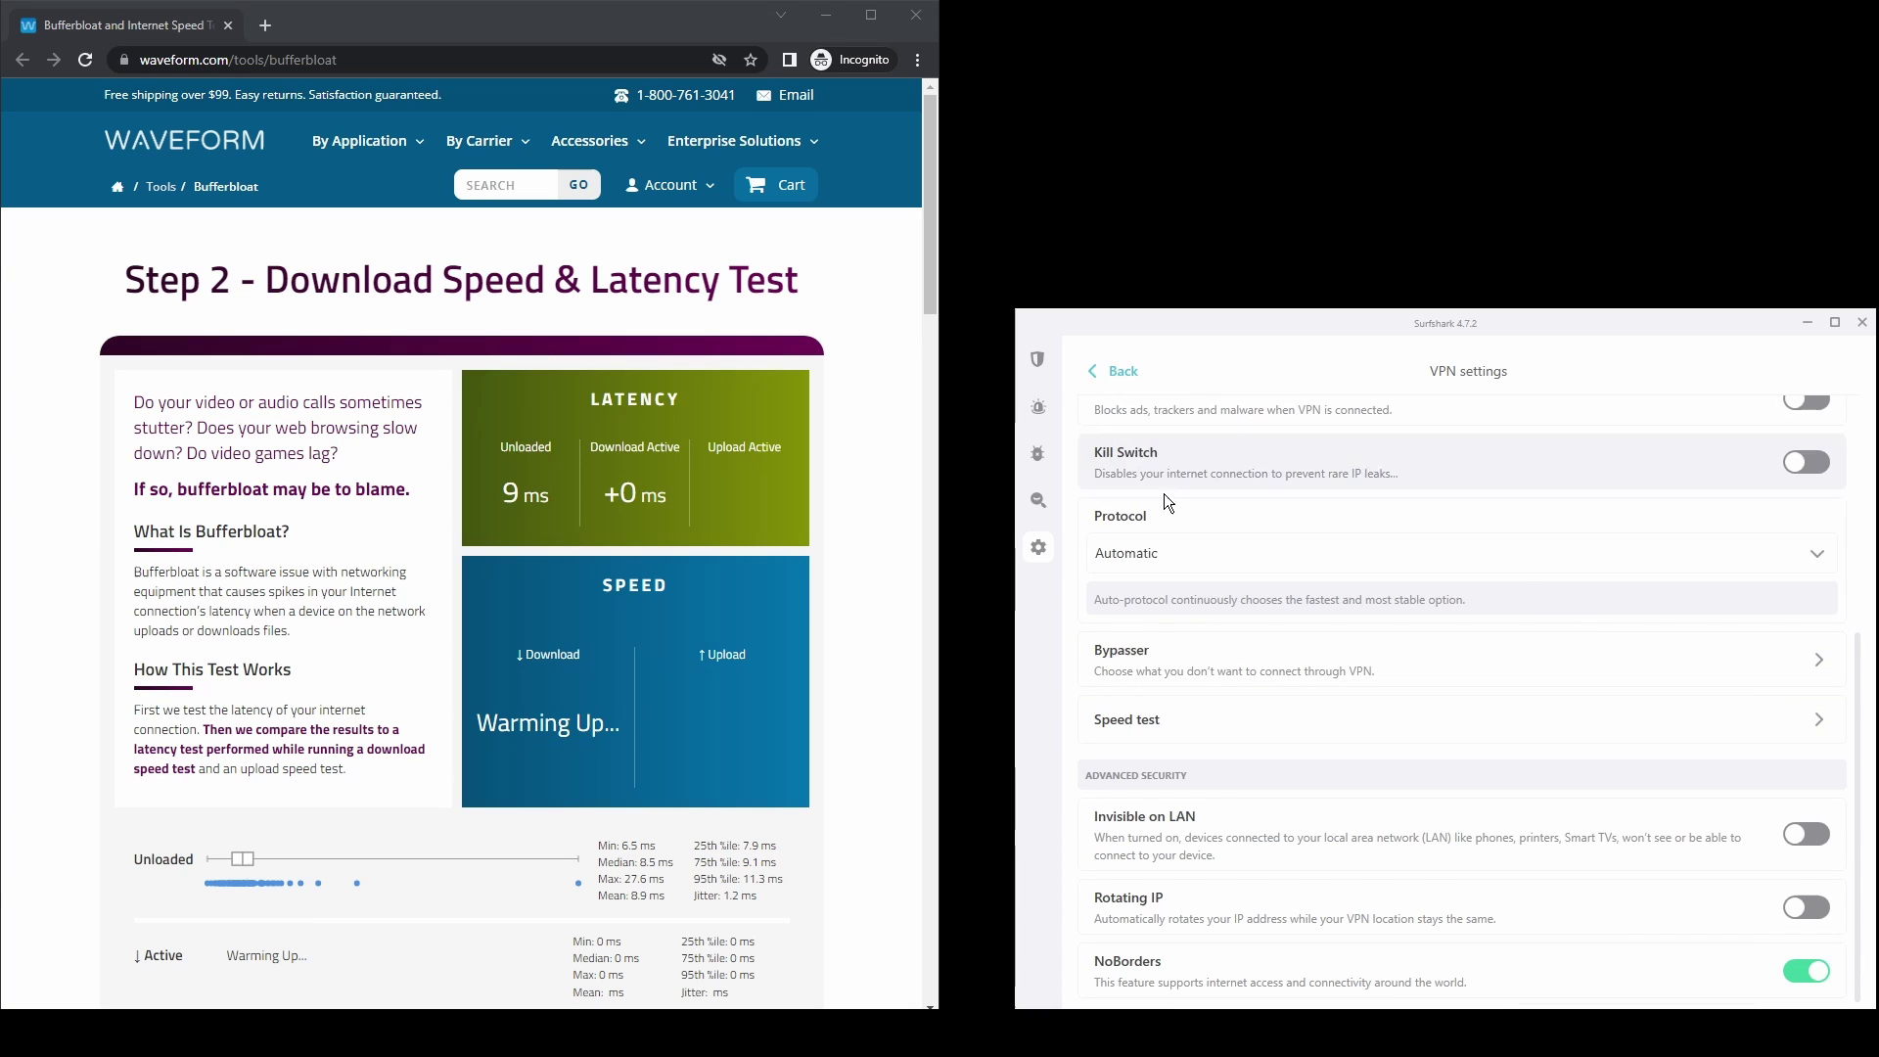
pyautogui.click(1191, 551)
pyautogui.click(1126, 383)
# Switch the app to dark mode and turn off push notifications and crash reports
pyautogui.click(1272, 460)
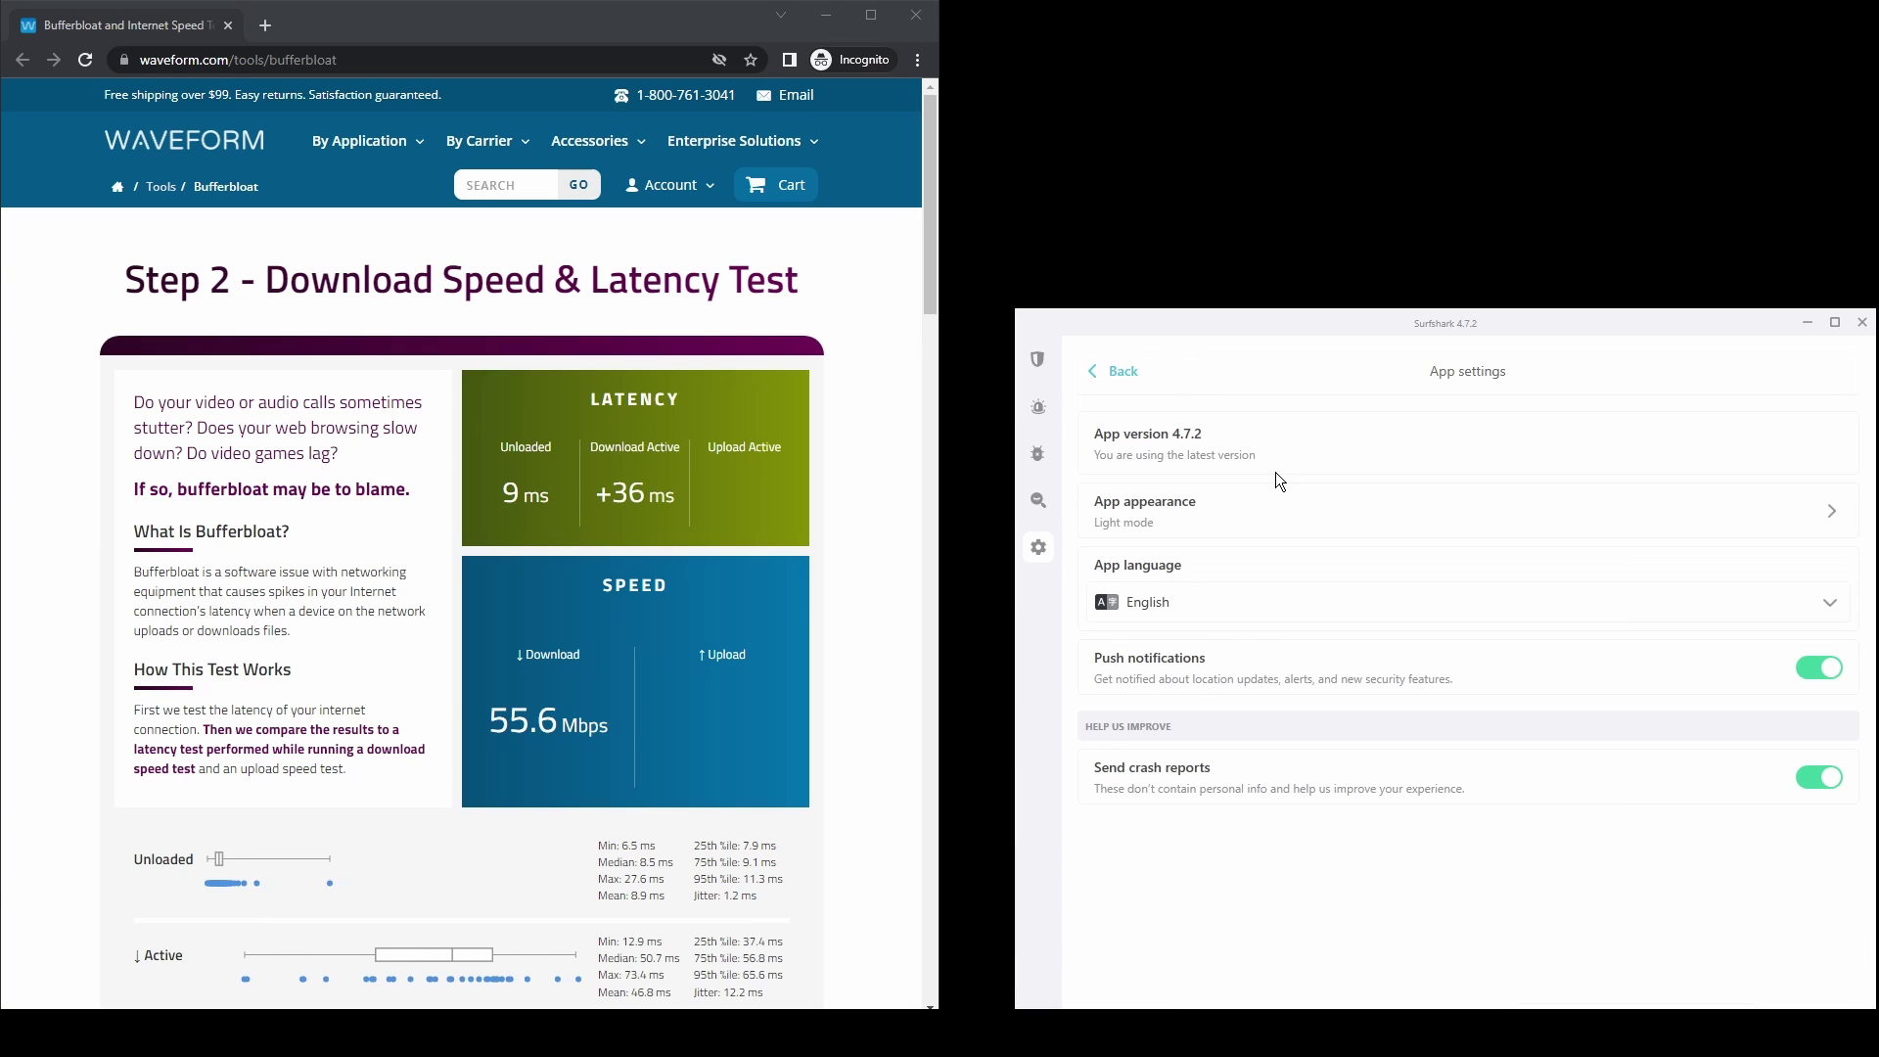
pyautogui.click(1631, 520)
pyautogui.click(1115, 486)
pyautogui.click(1123, 370)
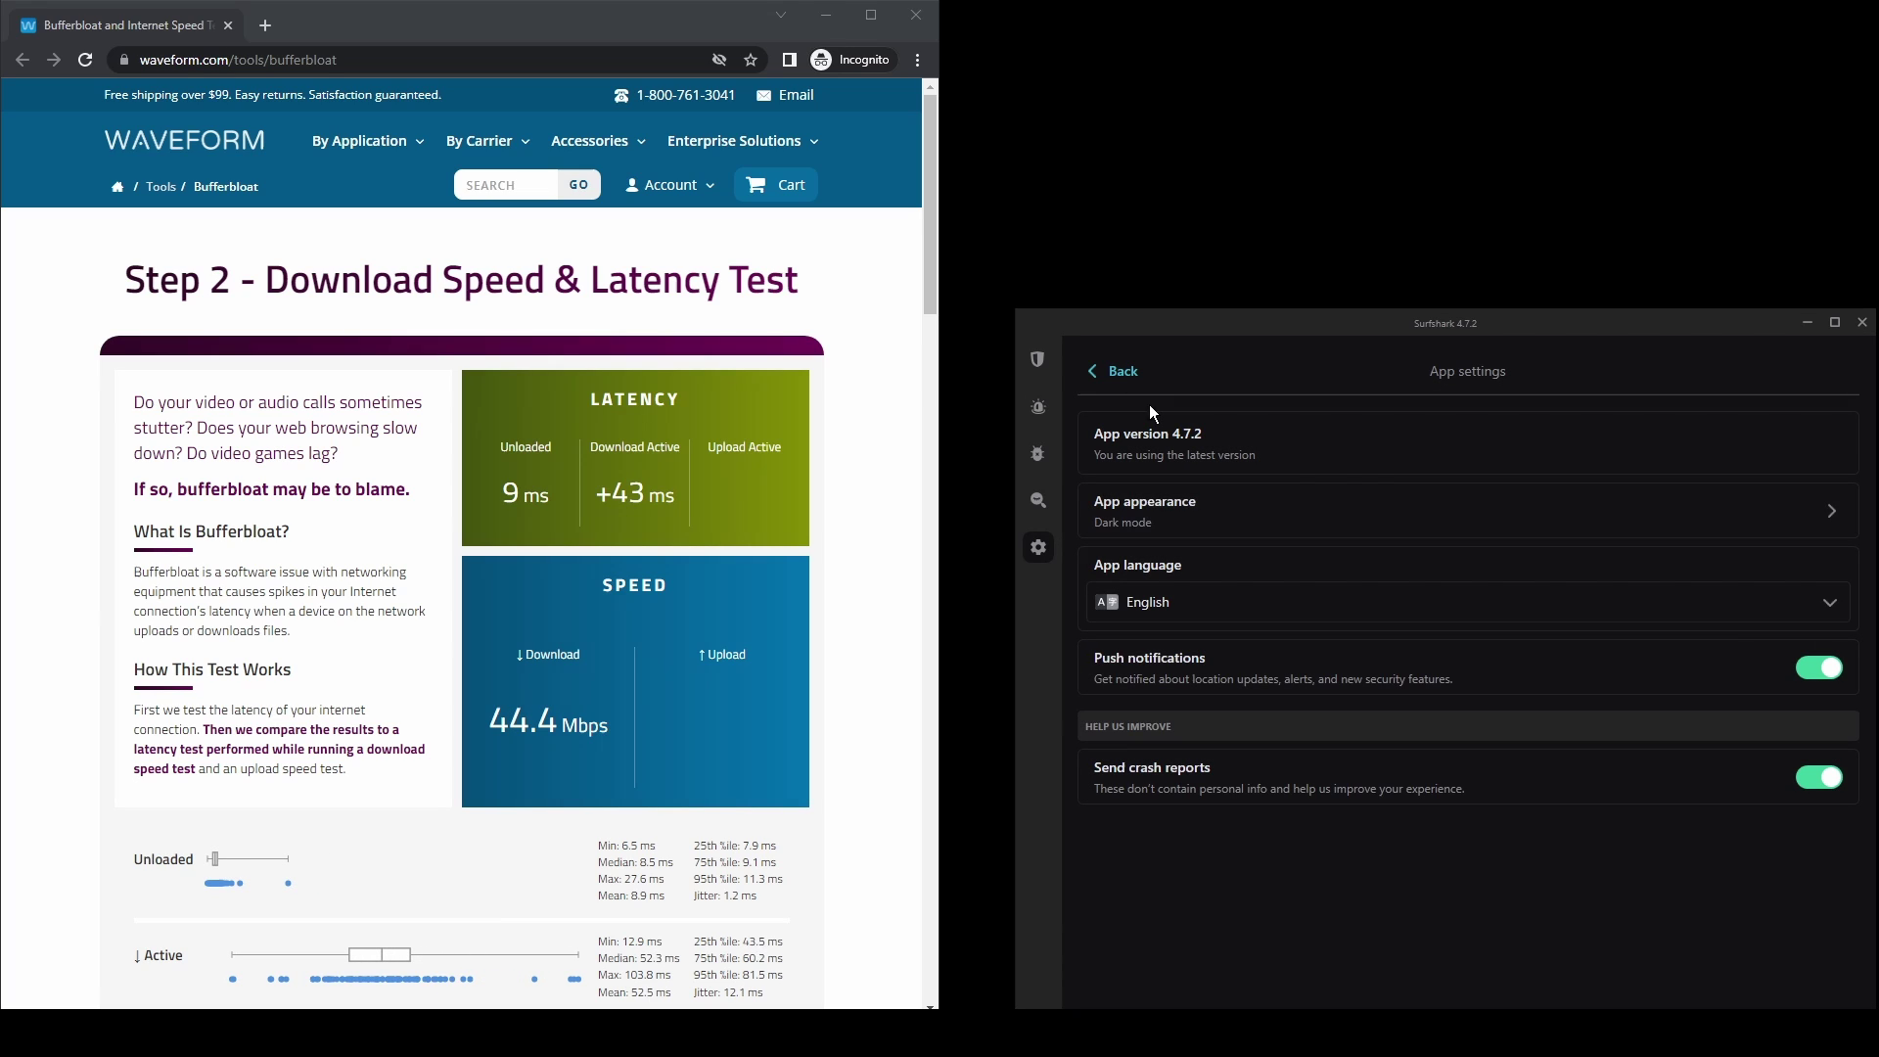
pyautogui.click(1818, 667)
pyautogui.click(1822, 773)
pyautogui.click(1116, 371)
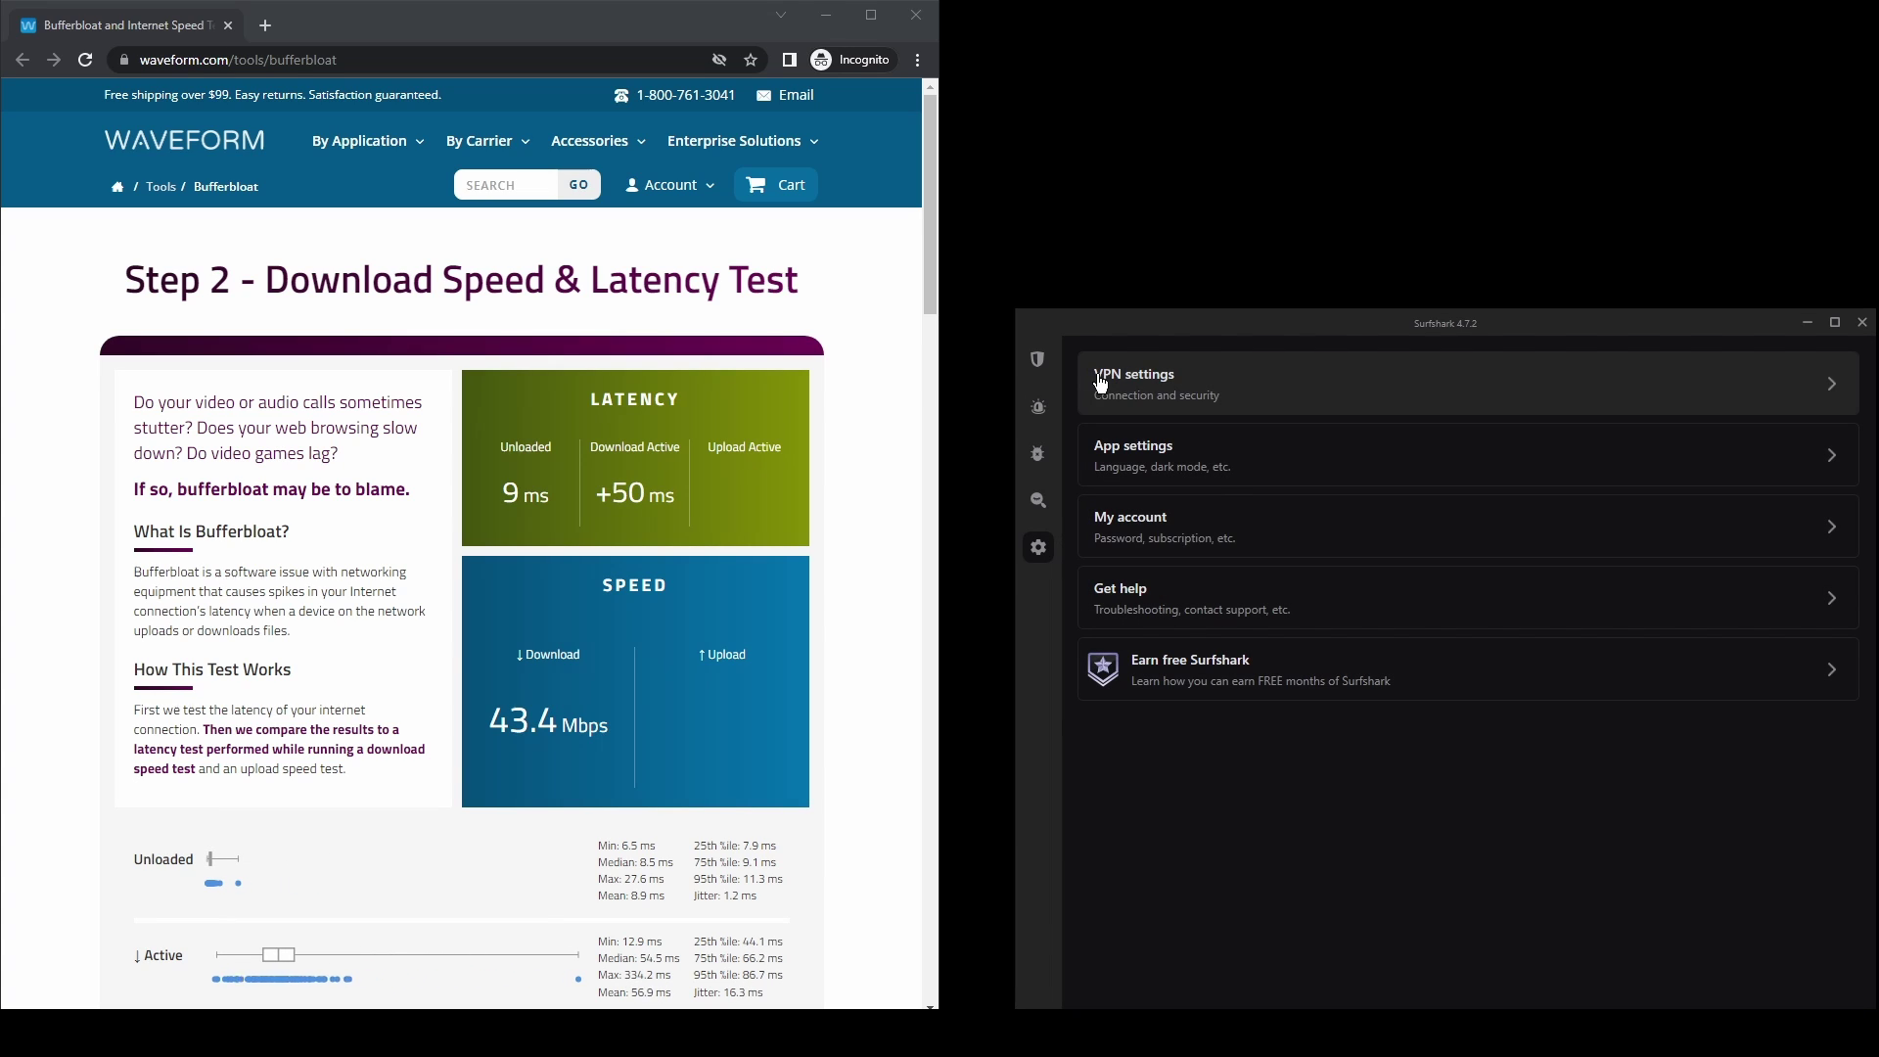
# View the Search, Antivirus and Alert pages, then go back to the VPN locations list
pyautogui.click(1043, 504)
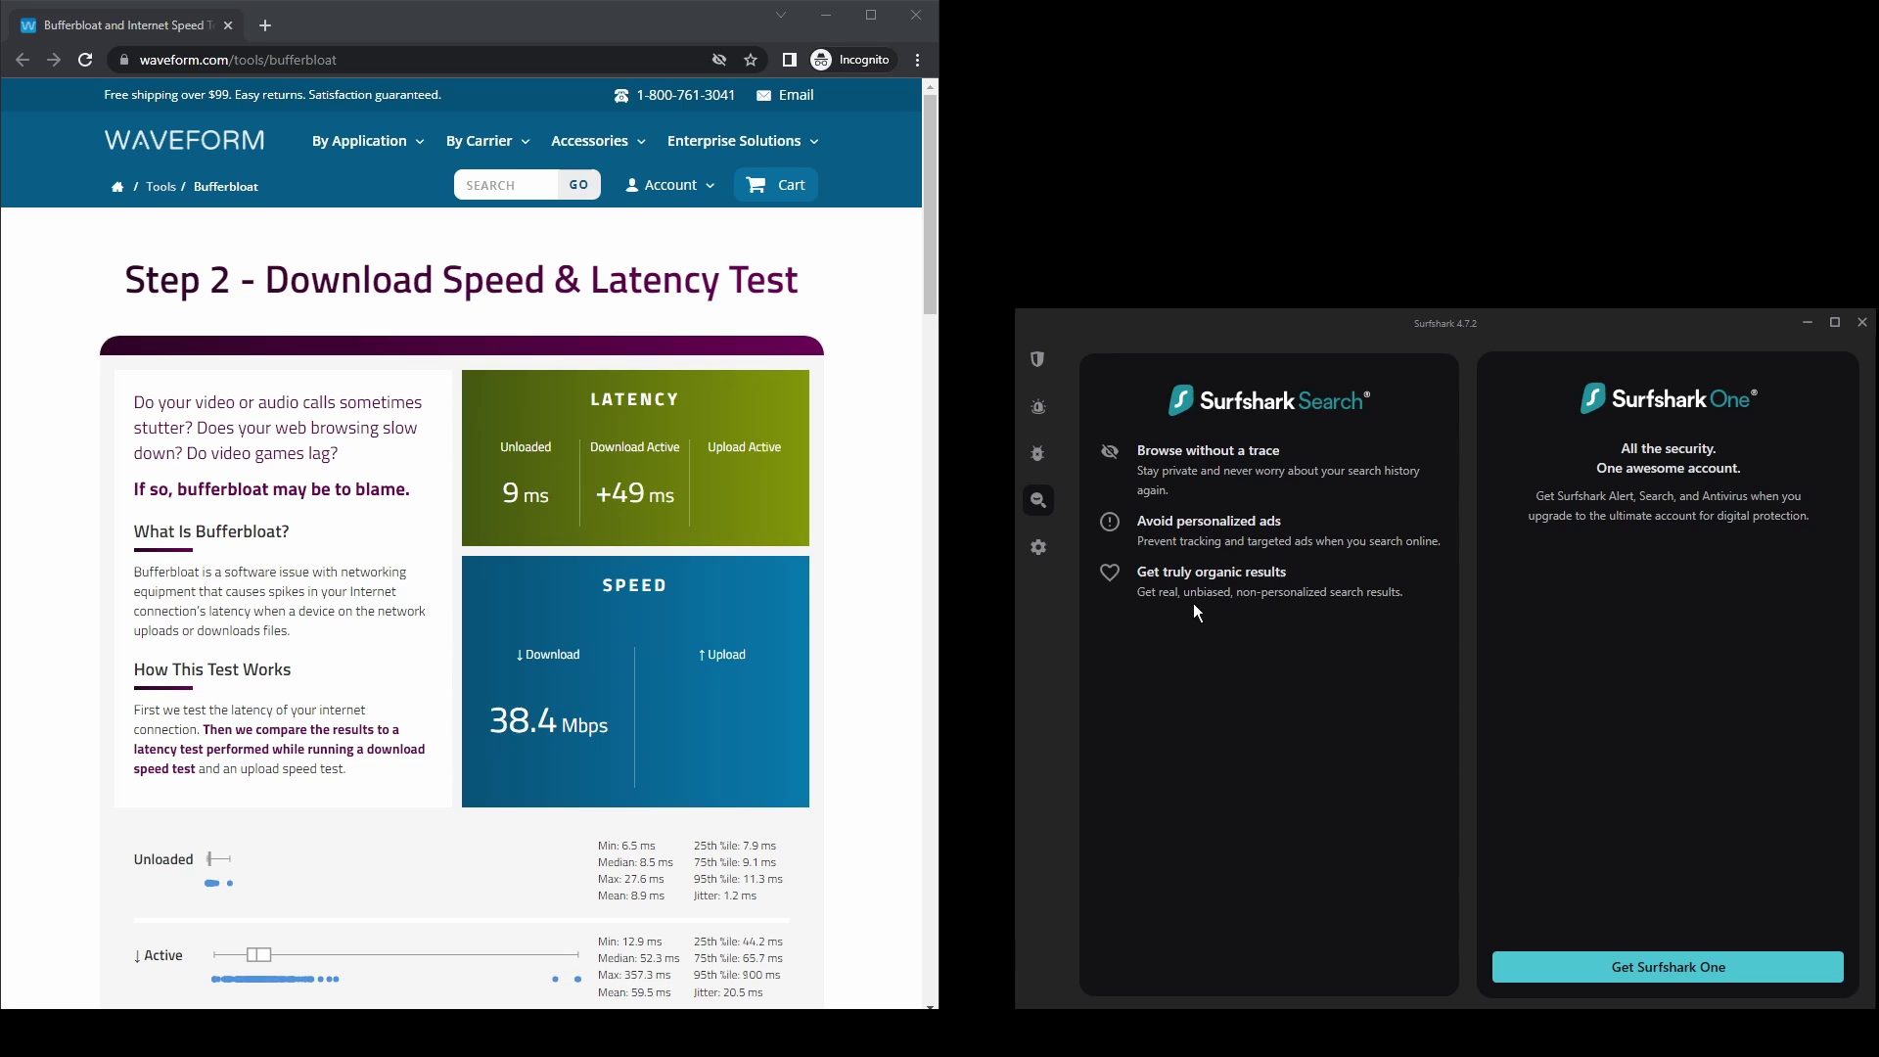
pyautogui.click(1047, 458)
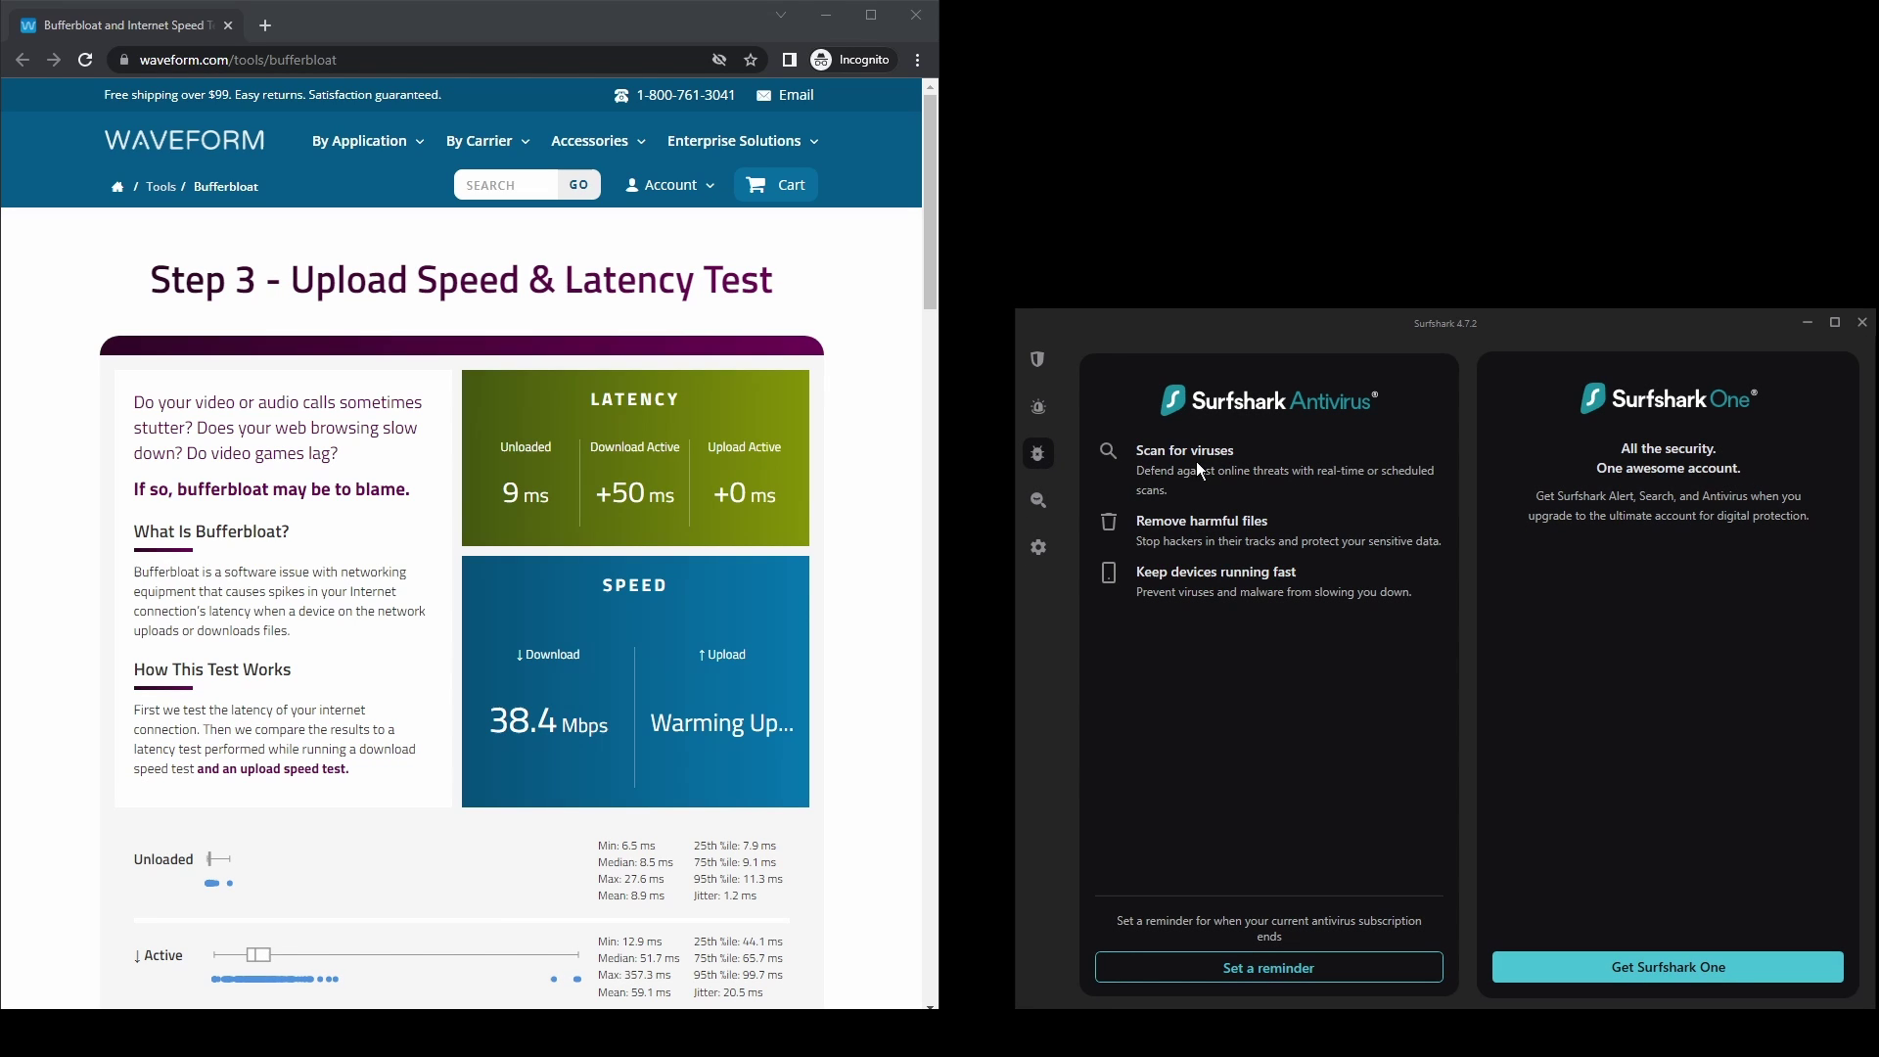
pyautogui.click(1039, 407)
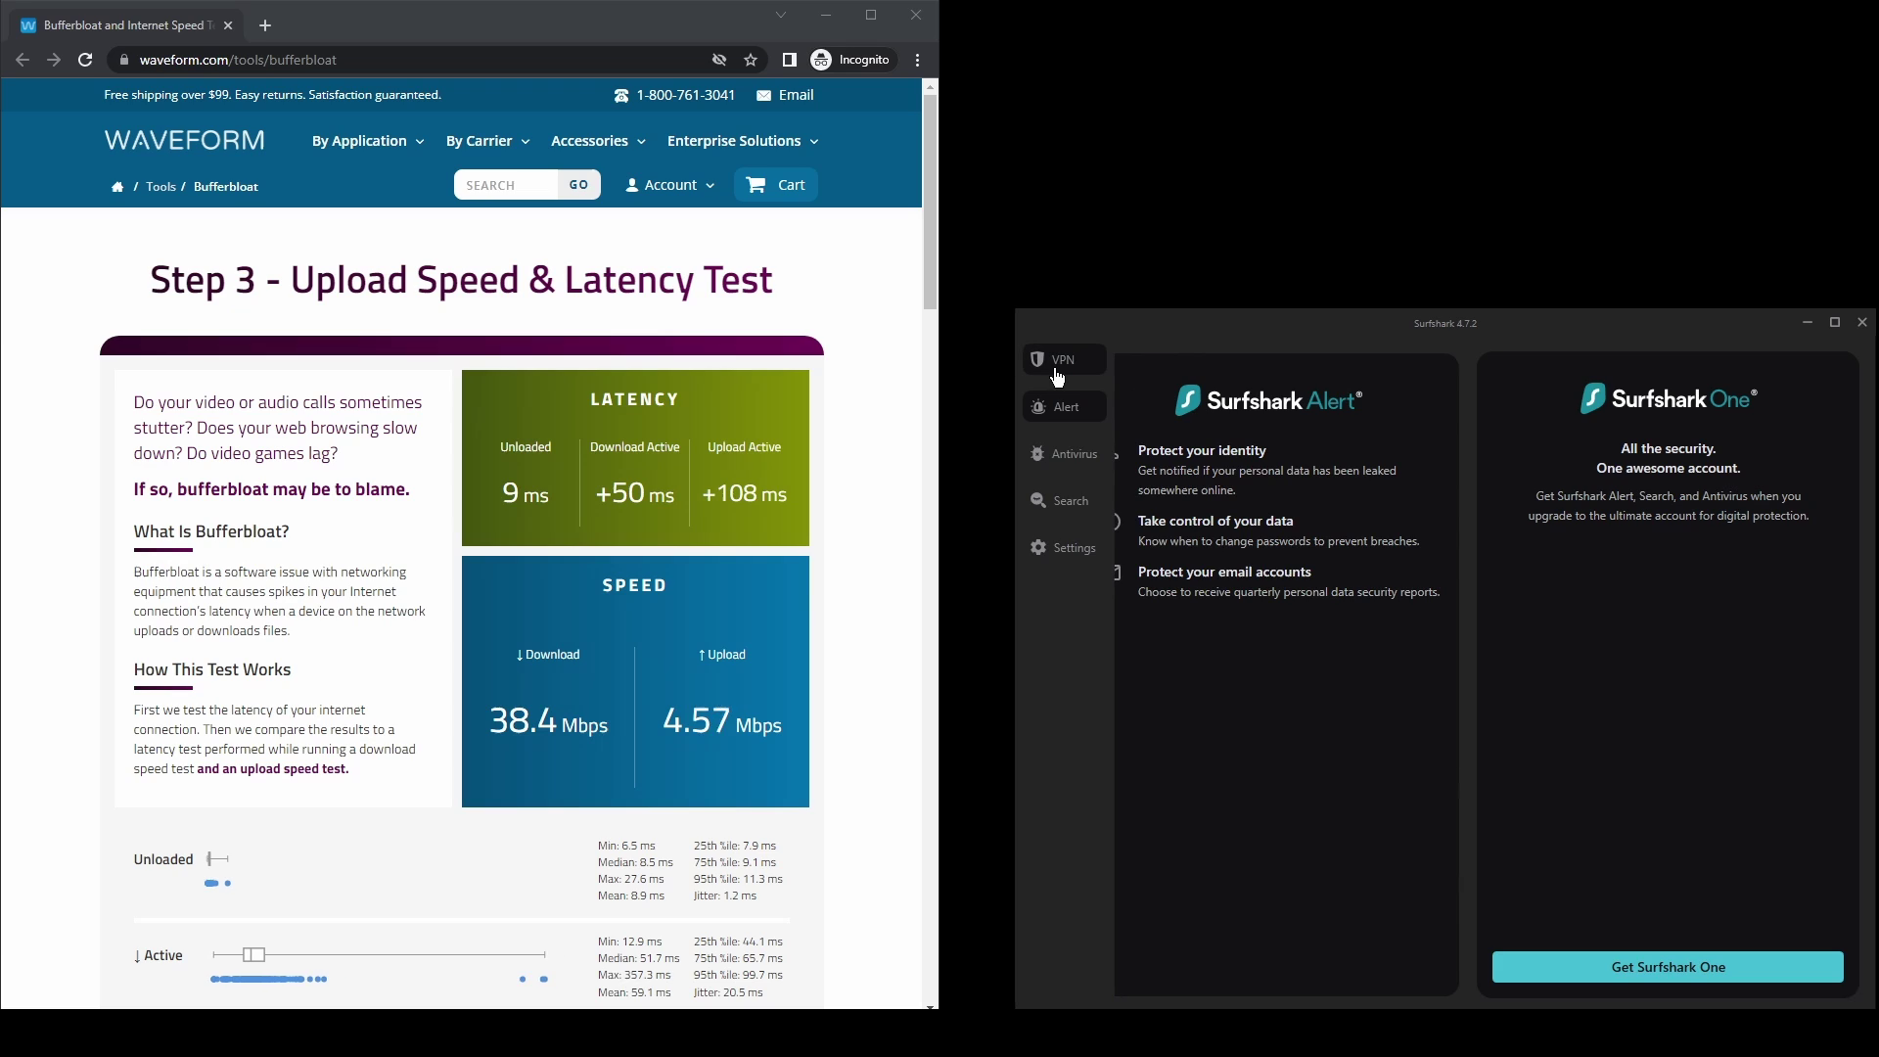
pyautogui.click(1057, 368)
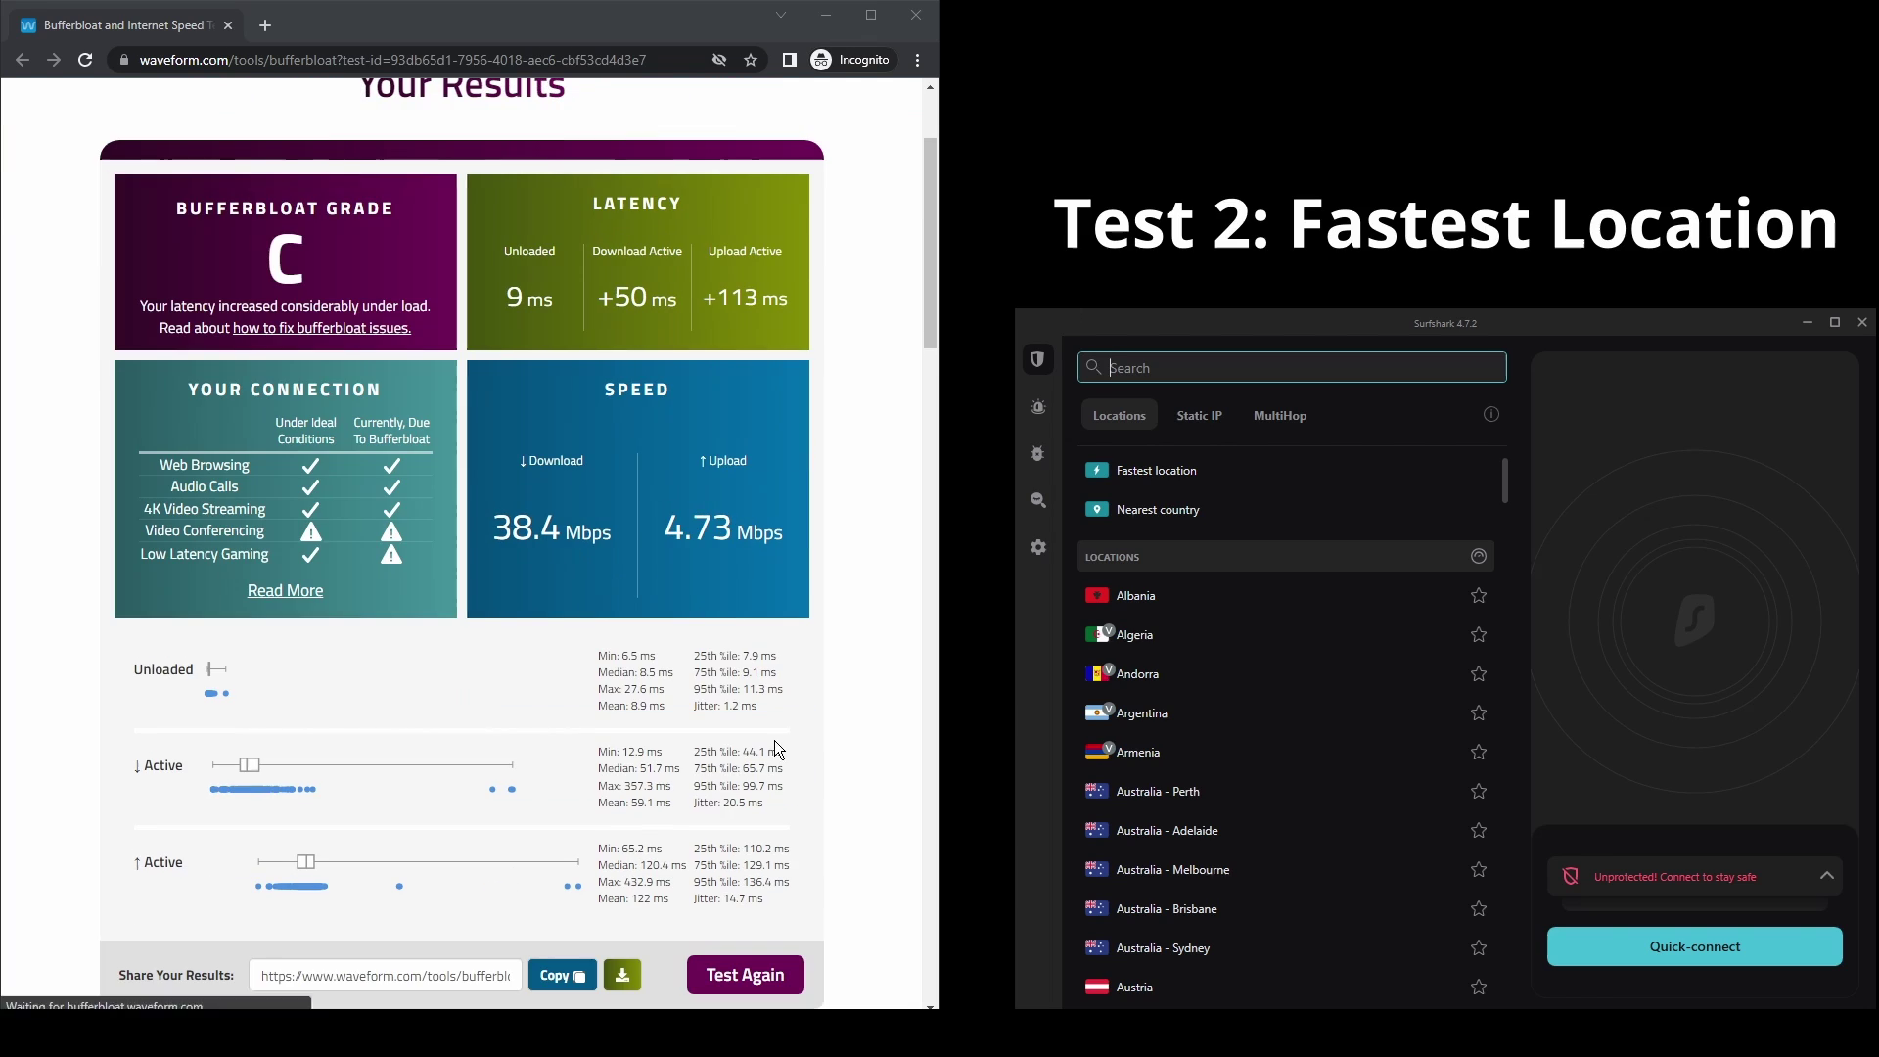
# Connect to the fastest location (Greece) and rerun the Waveform bufferbloat test
pyautogui.click(1213, 479)
pyautogui.click(776, 979)
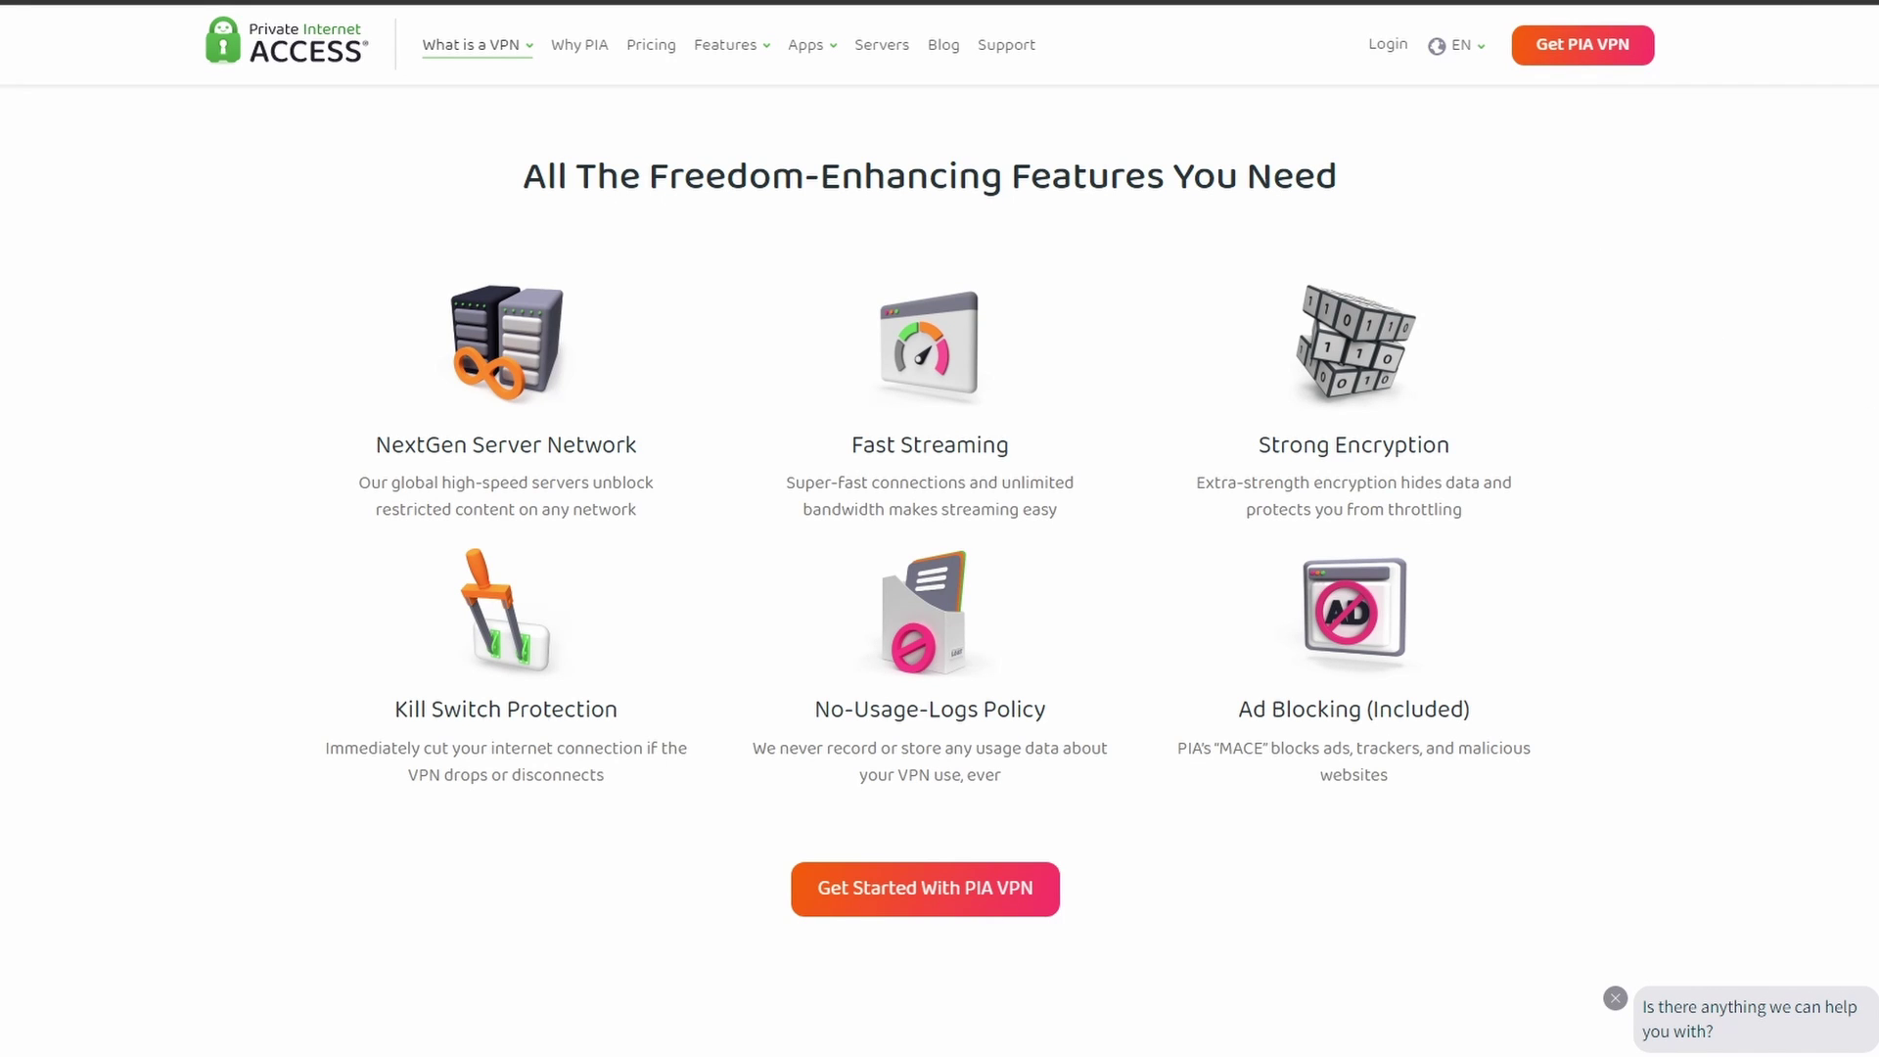
pyautogui.scroll(-3, 940, 568)
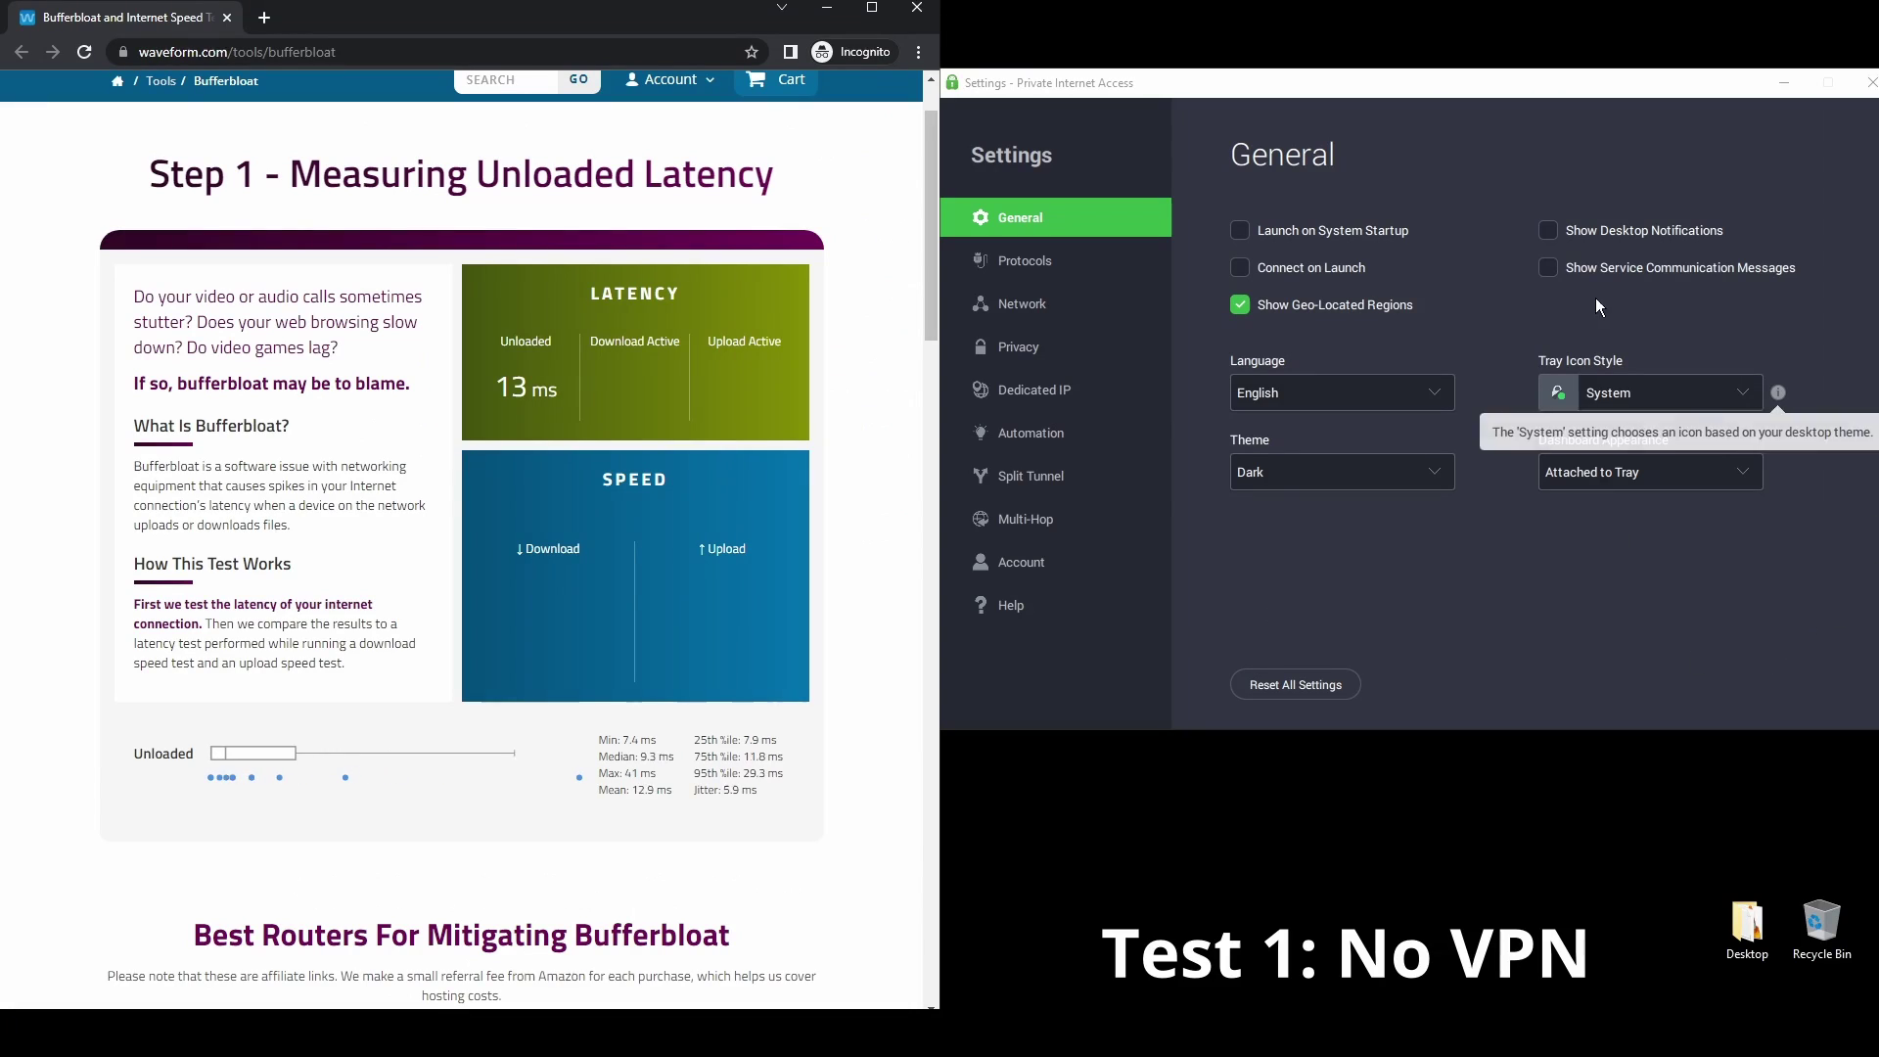
# Switch the Private Internet Access theme to Light and back to Dark
pyautogui.click(1395, 474)
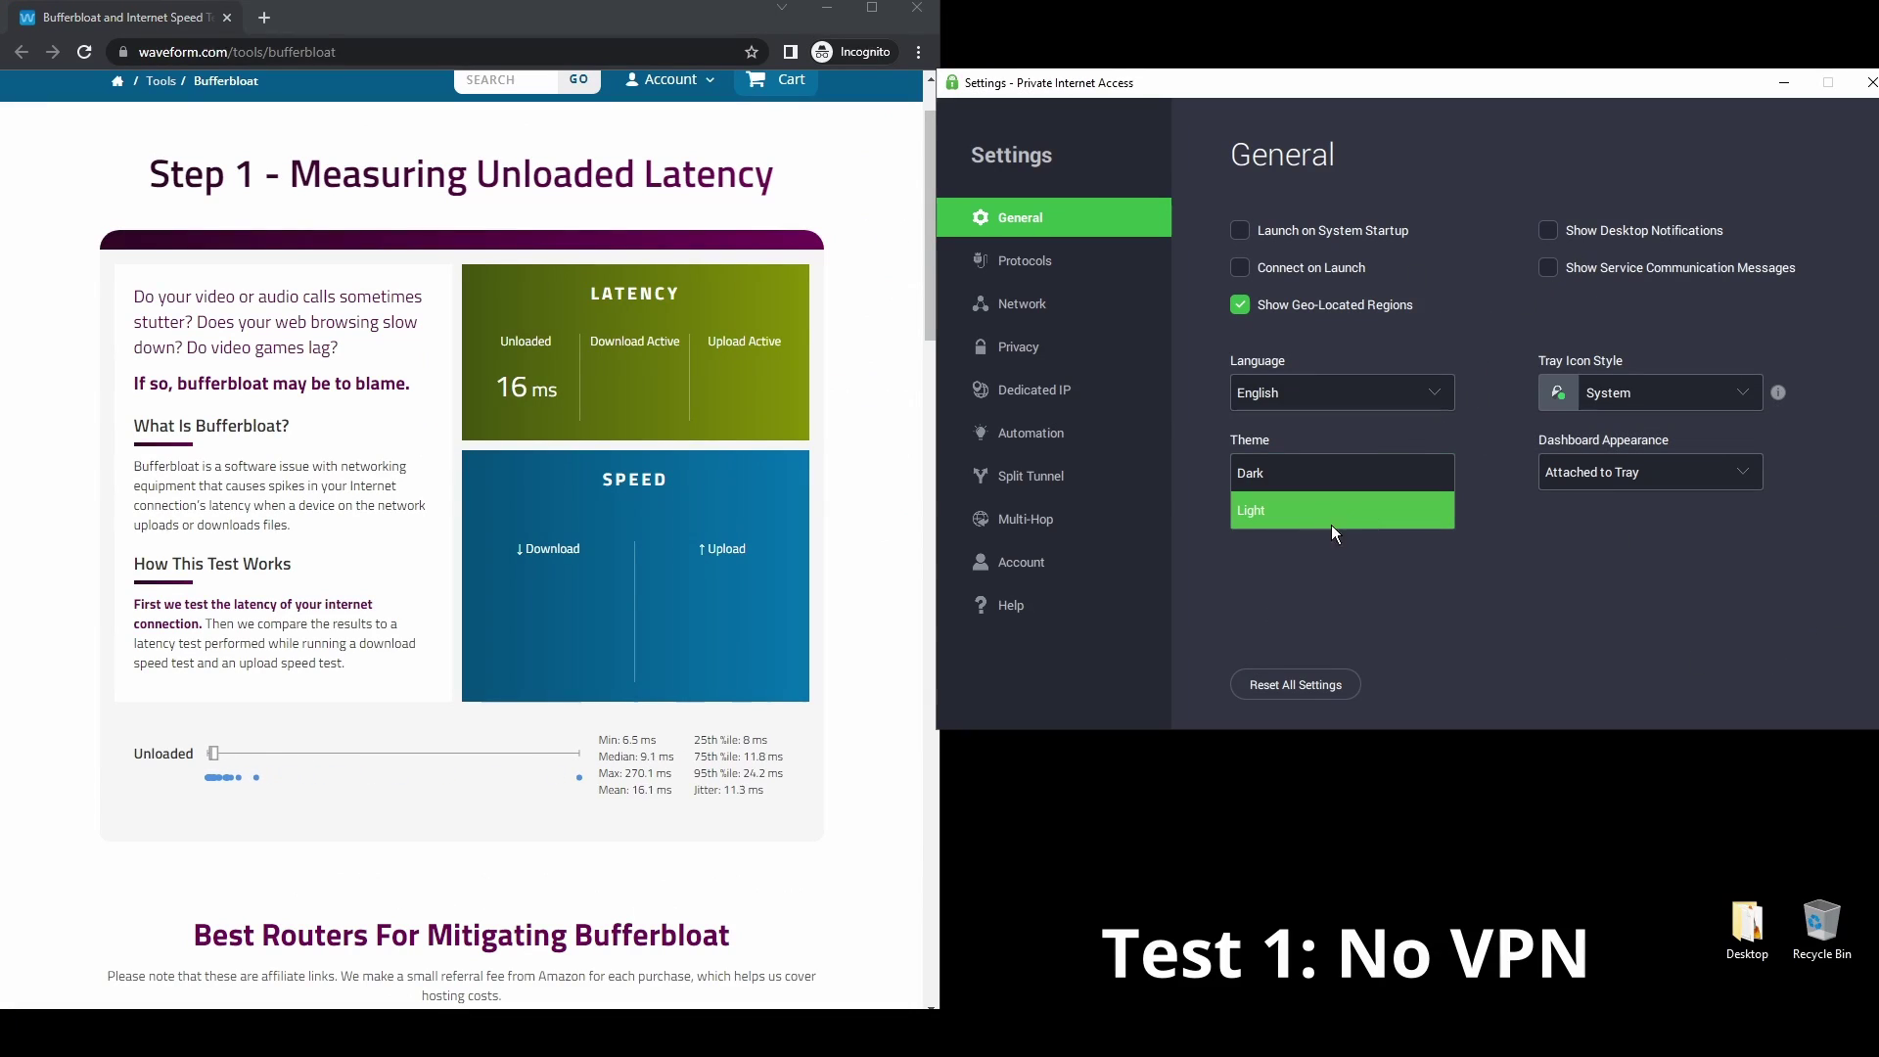
pyautogui.click(1329, 518)
pyautogui.click(1364, 480)
pyautogui.click(1305, 443)
# Review Protocols, keeping UDP transport, AES-128 (GCM), Default remote port and DHCP configuration
pyautogui.click(1039, 262)
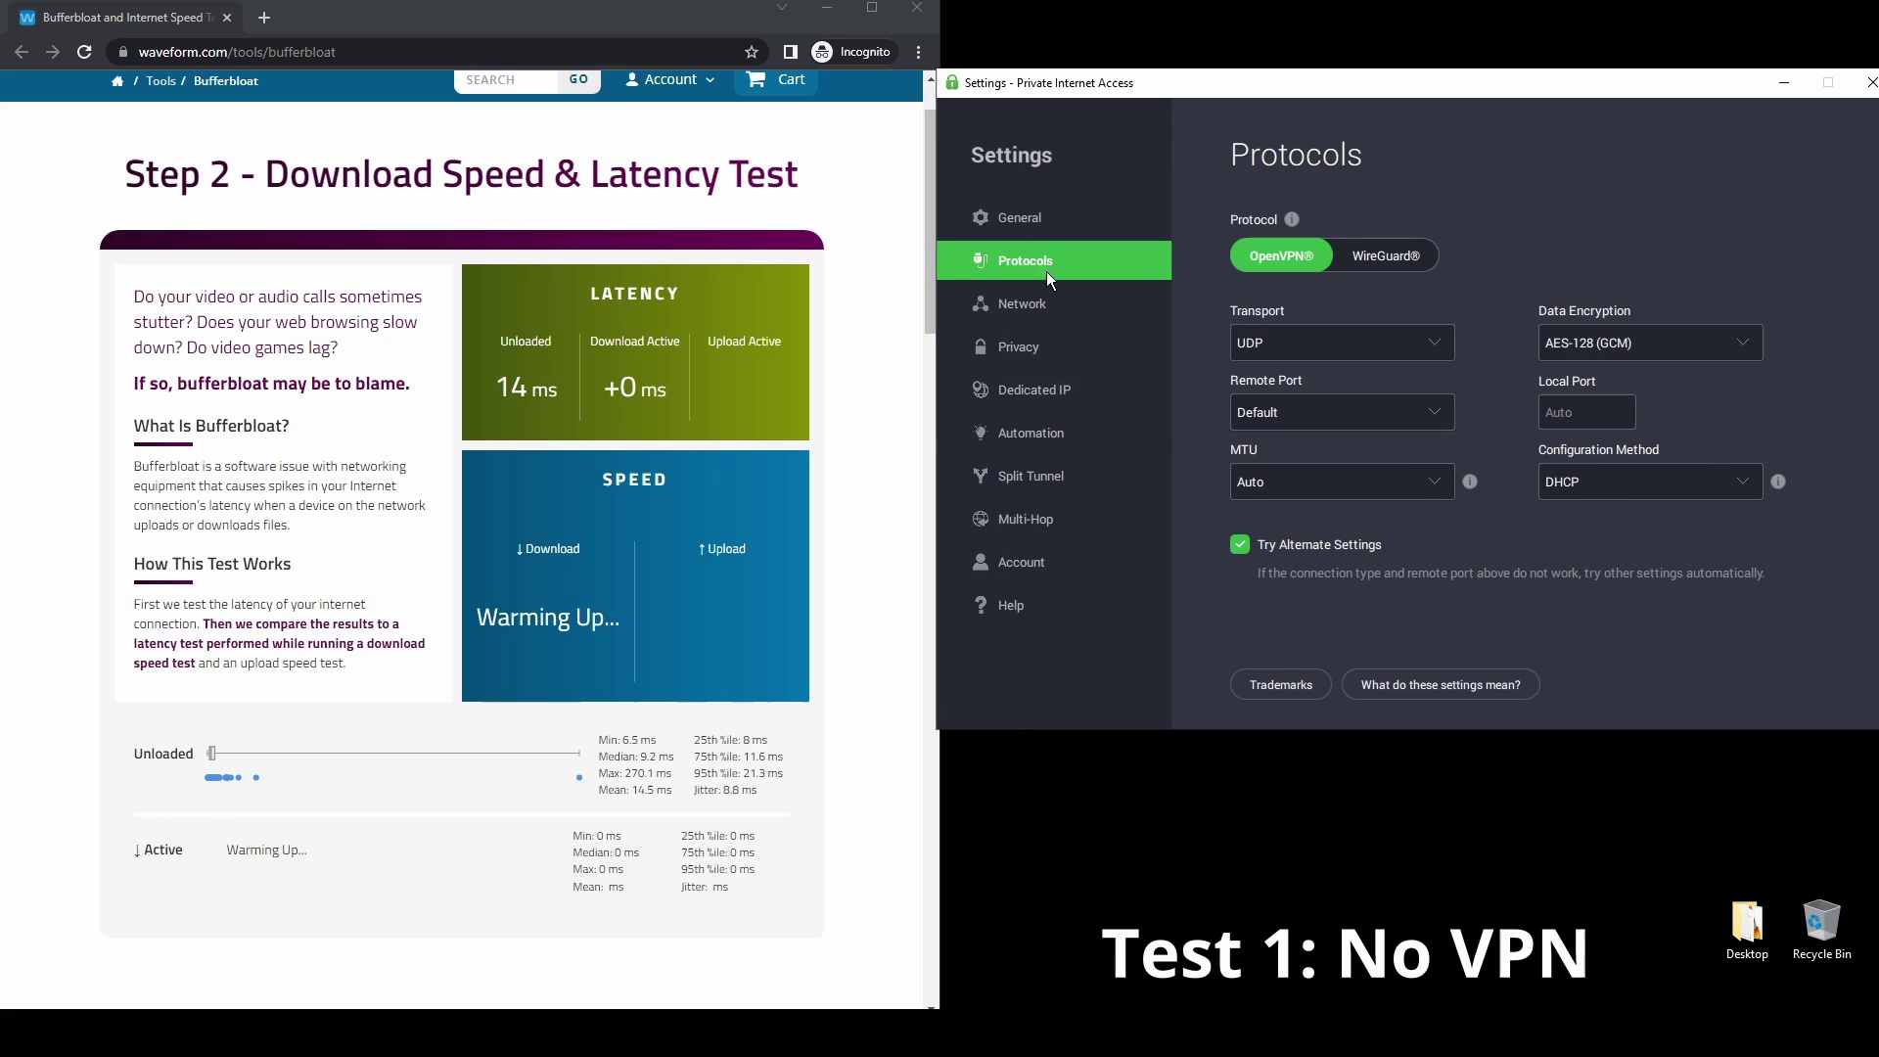
pyautogui.click(1364, 340)
pyautogui.click(1424, 302)
pyautogui.click(1589, 341)
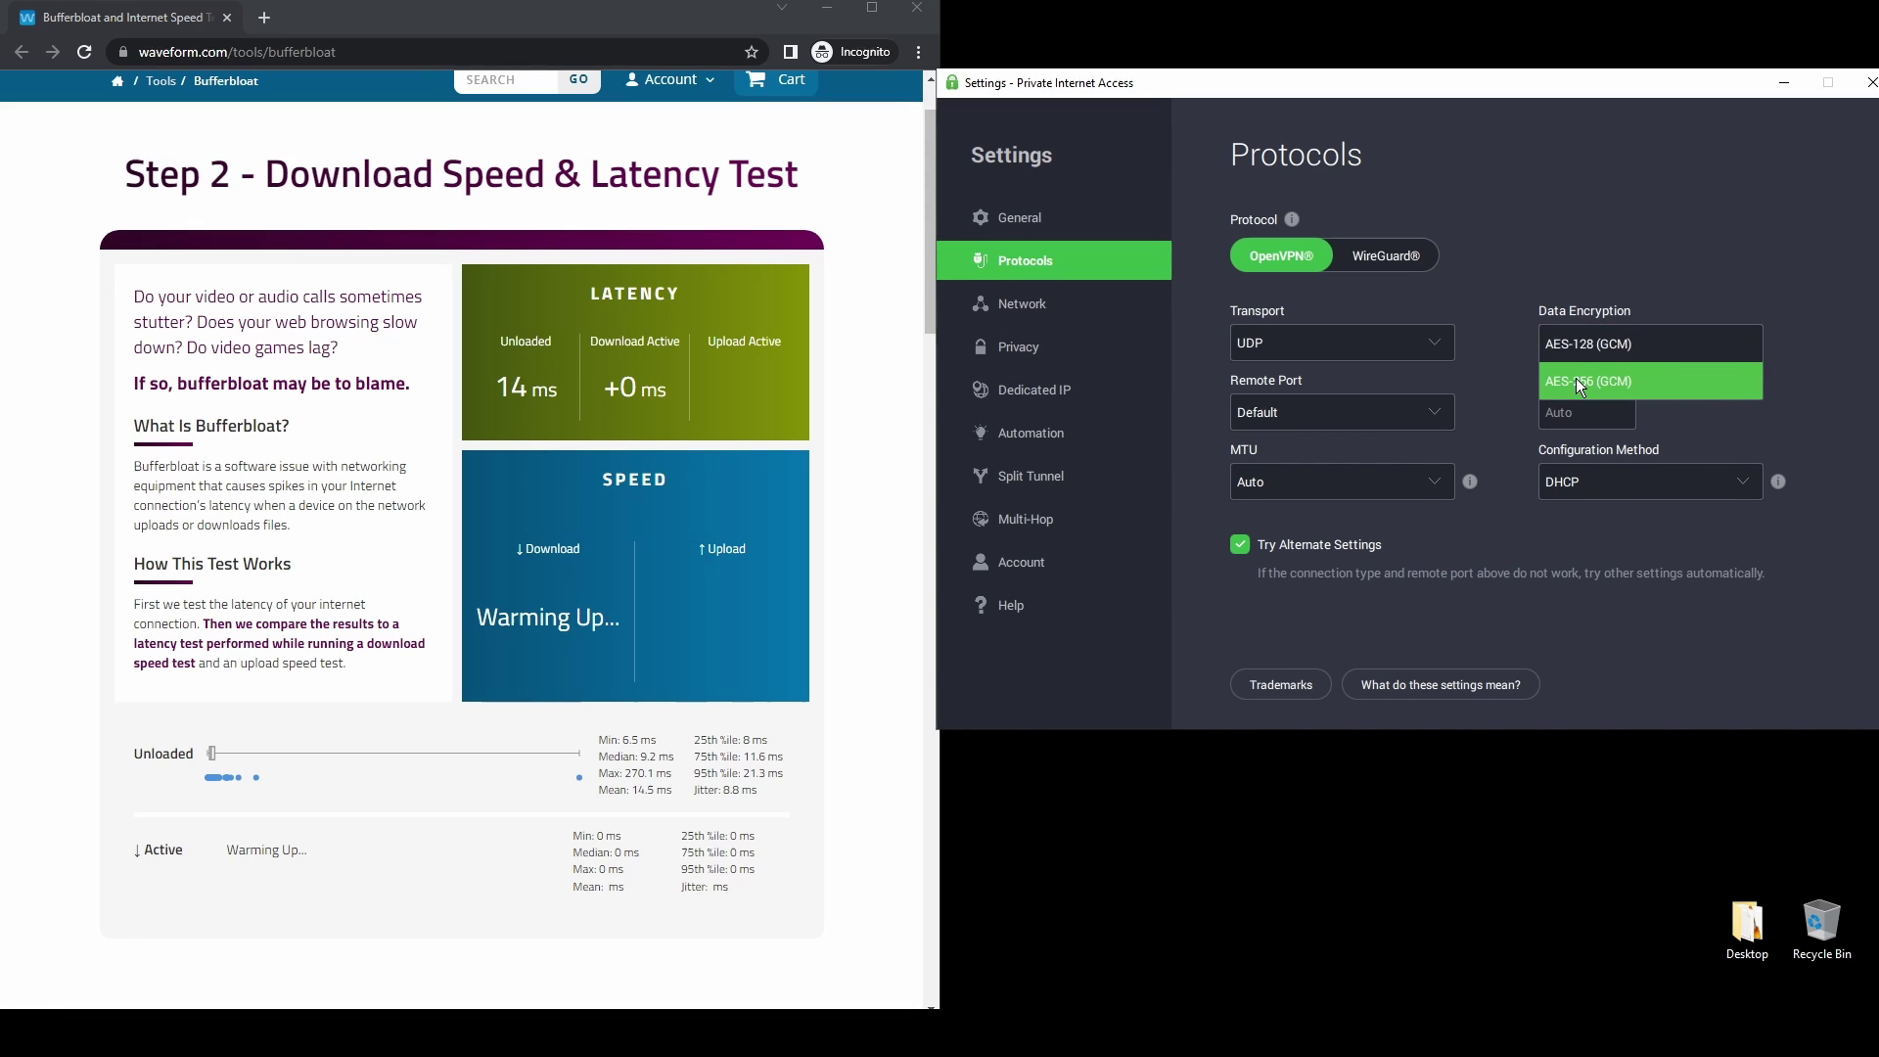
pyautogui.click(1353, 406)
pyautogui.click(1352, 412)
pyautogui.click(1387, 491)
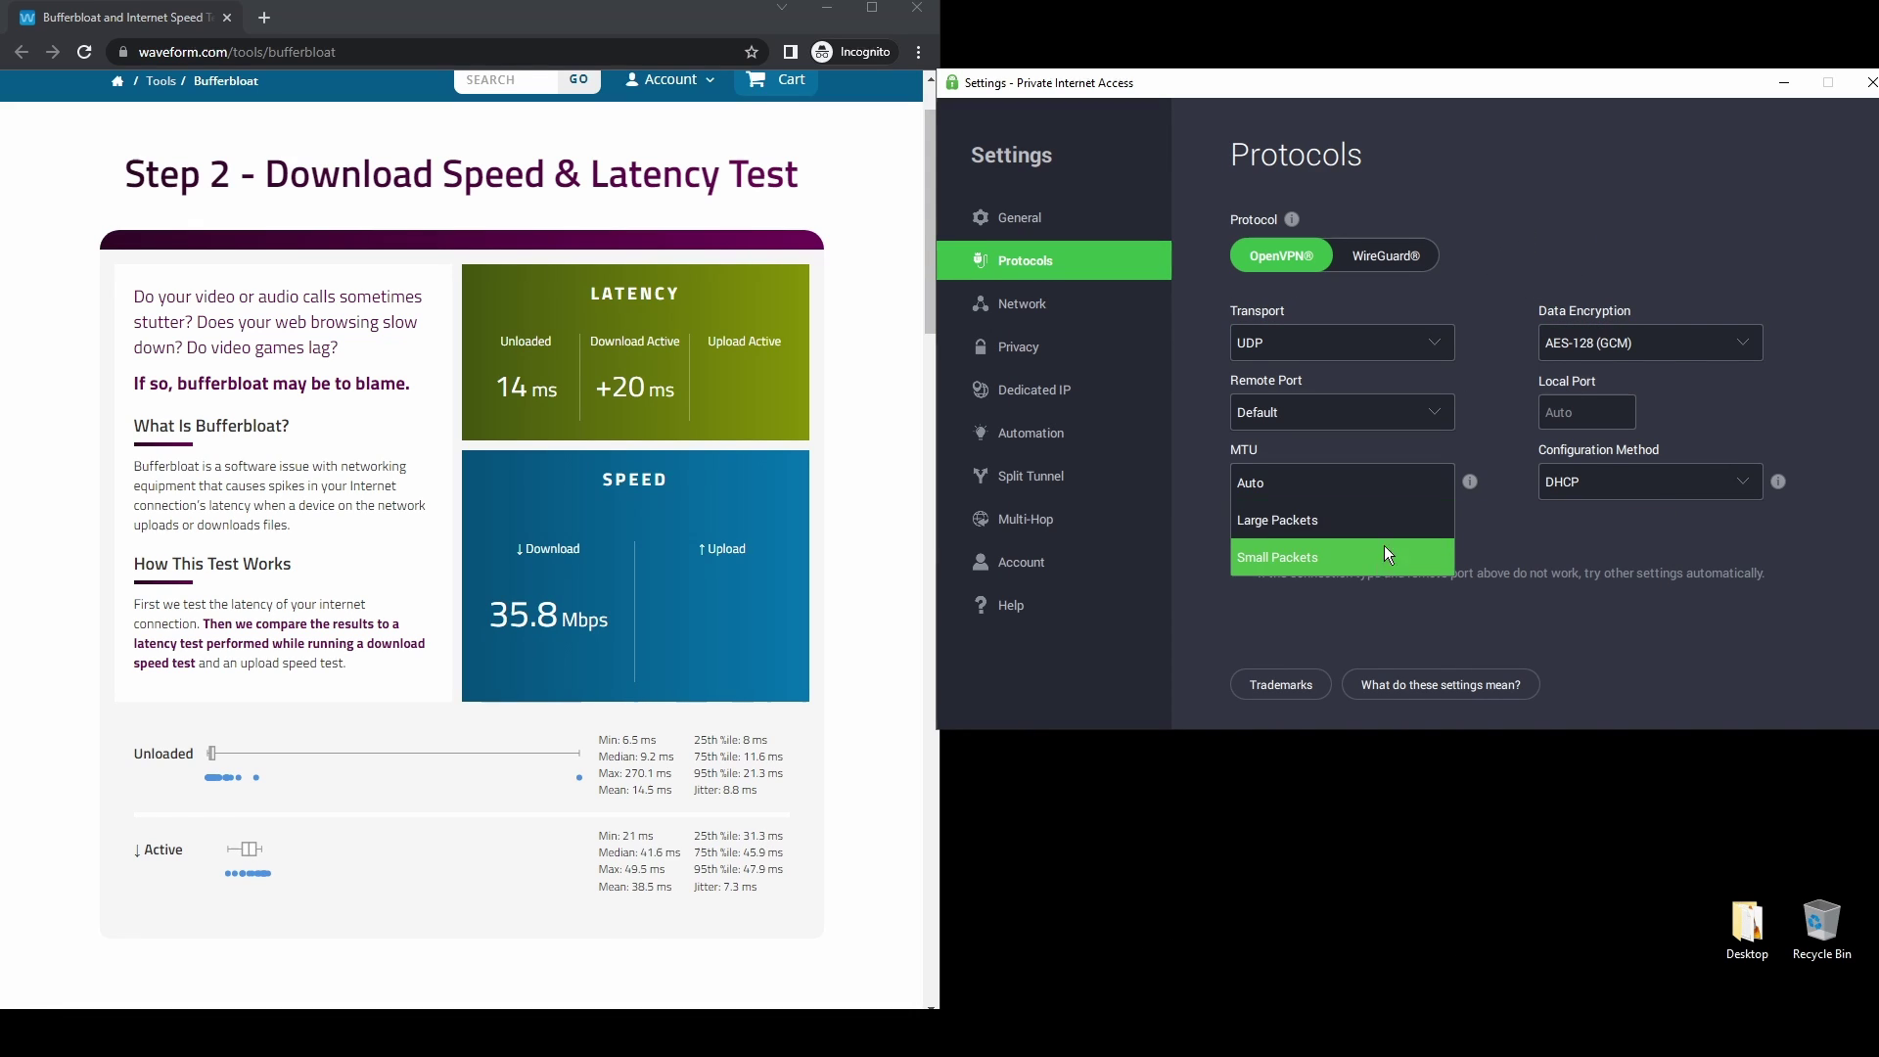
pyautogui.click(1682, 481)
pyautogui.click(1668, 482)
pyautogui.click(980, 321)
# Check Network (PIA DNS kept), Privacy, Dedicated IP, Automation, Split Tunnel and Multi-Hop, then close Settings
pyautogui.click(1008, 305)
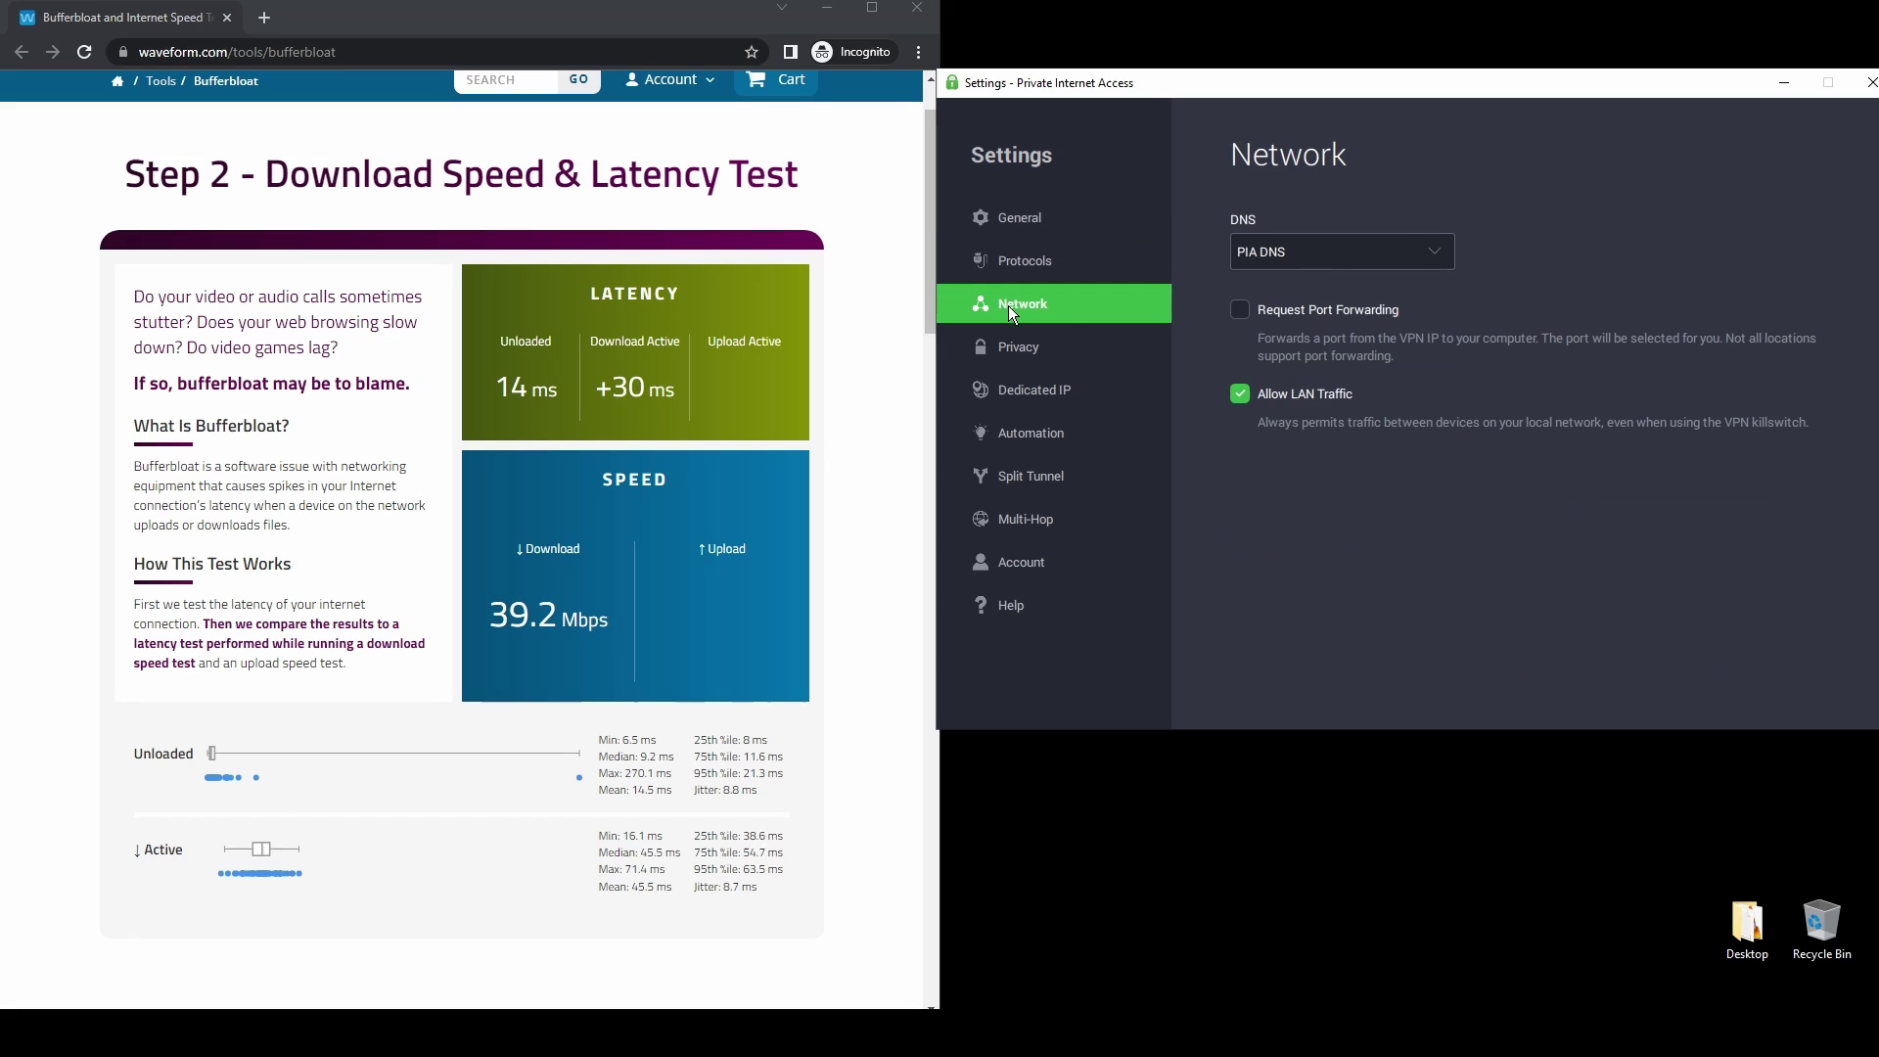
pyautogui.click(1354, 243)
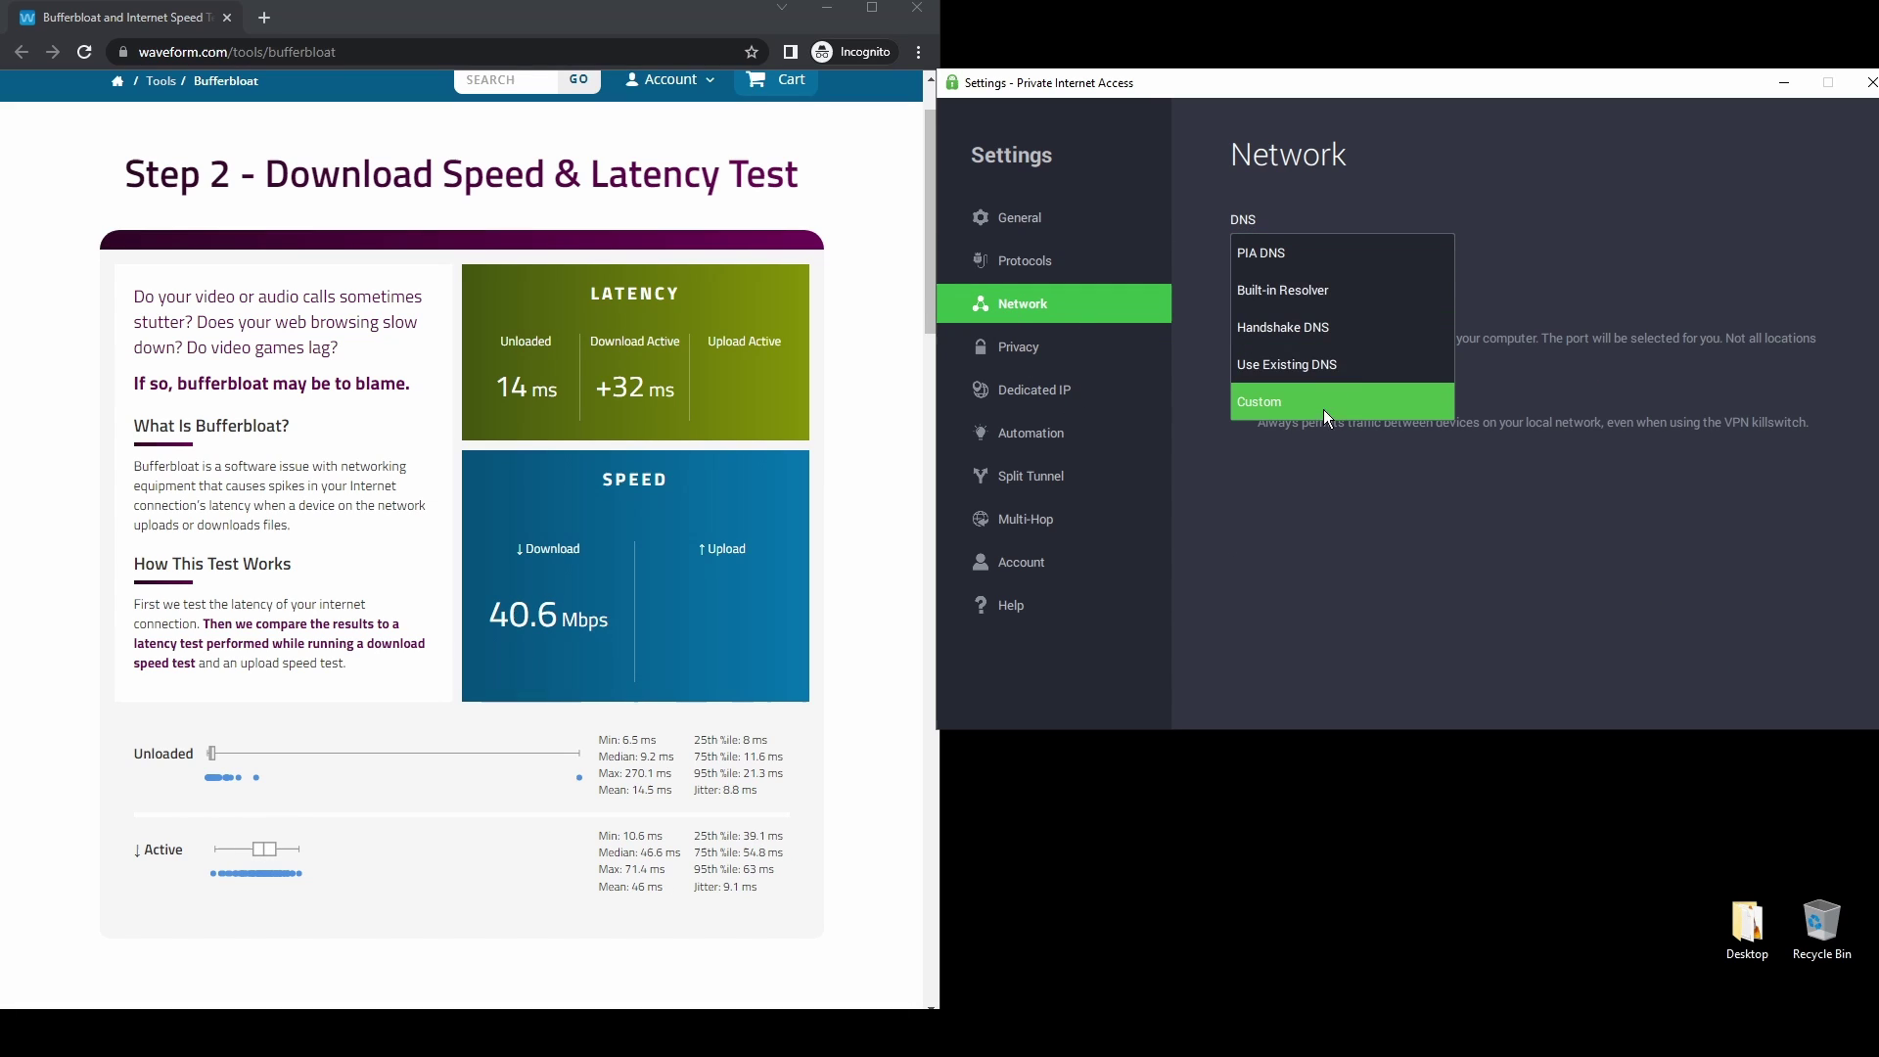
pyautogui.click(1024, 346)
pyautogui.click(1024, 347)
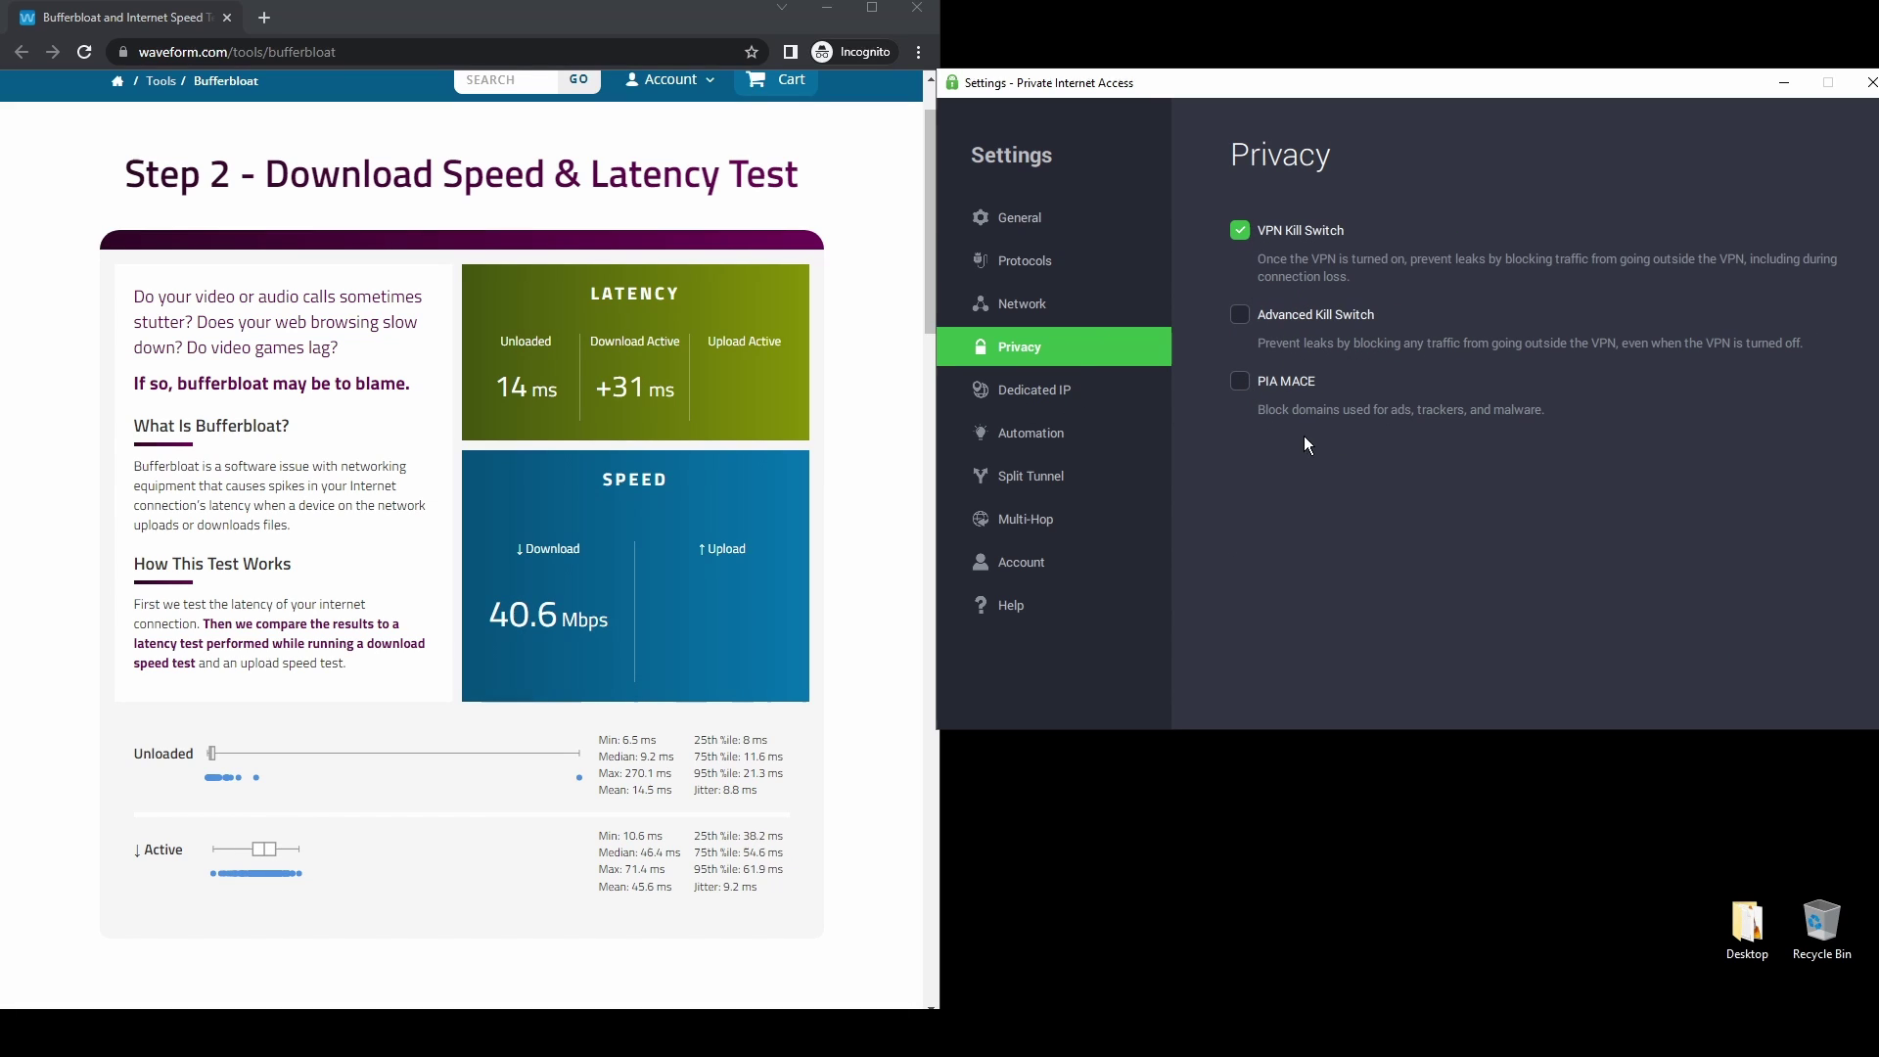
pyautogui.click(1074, 396)
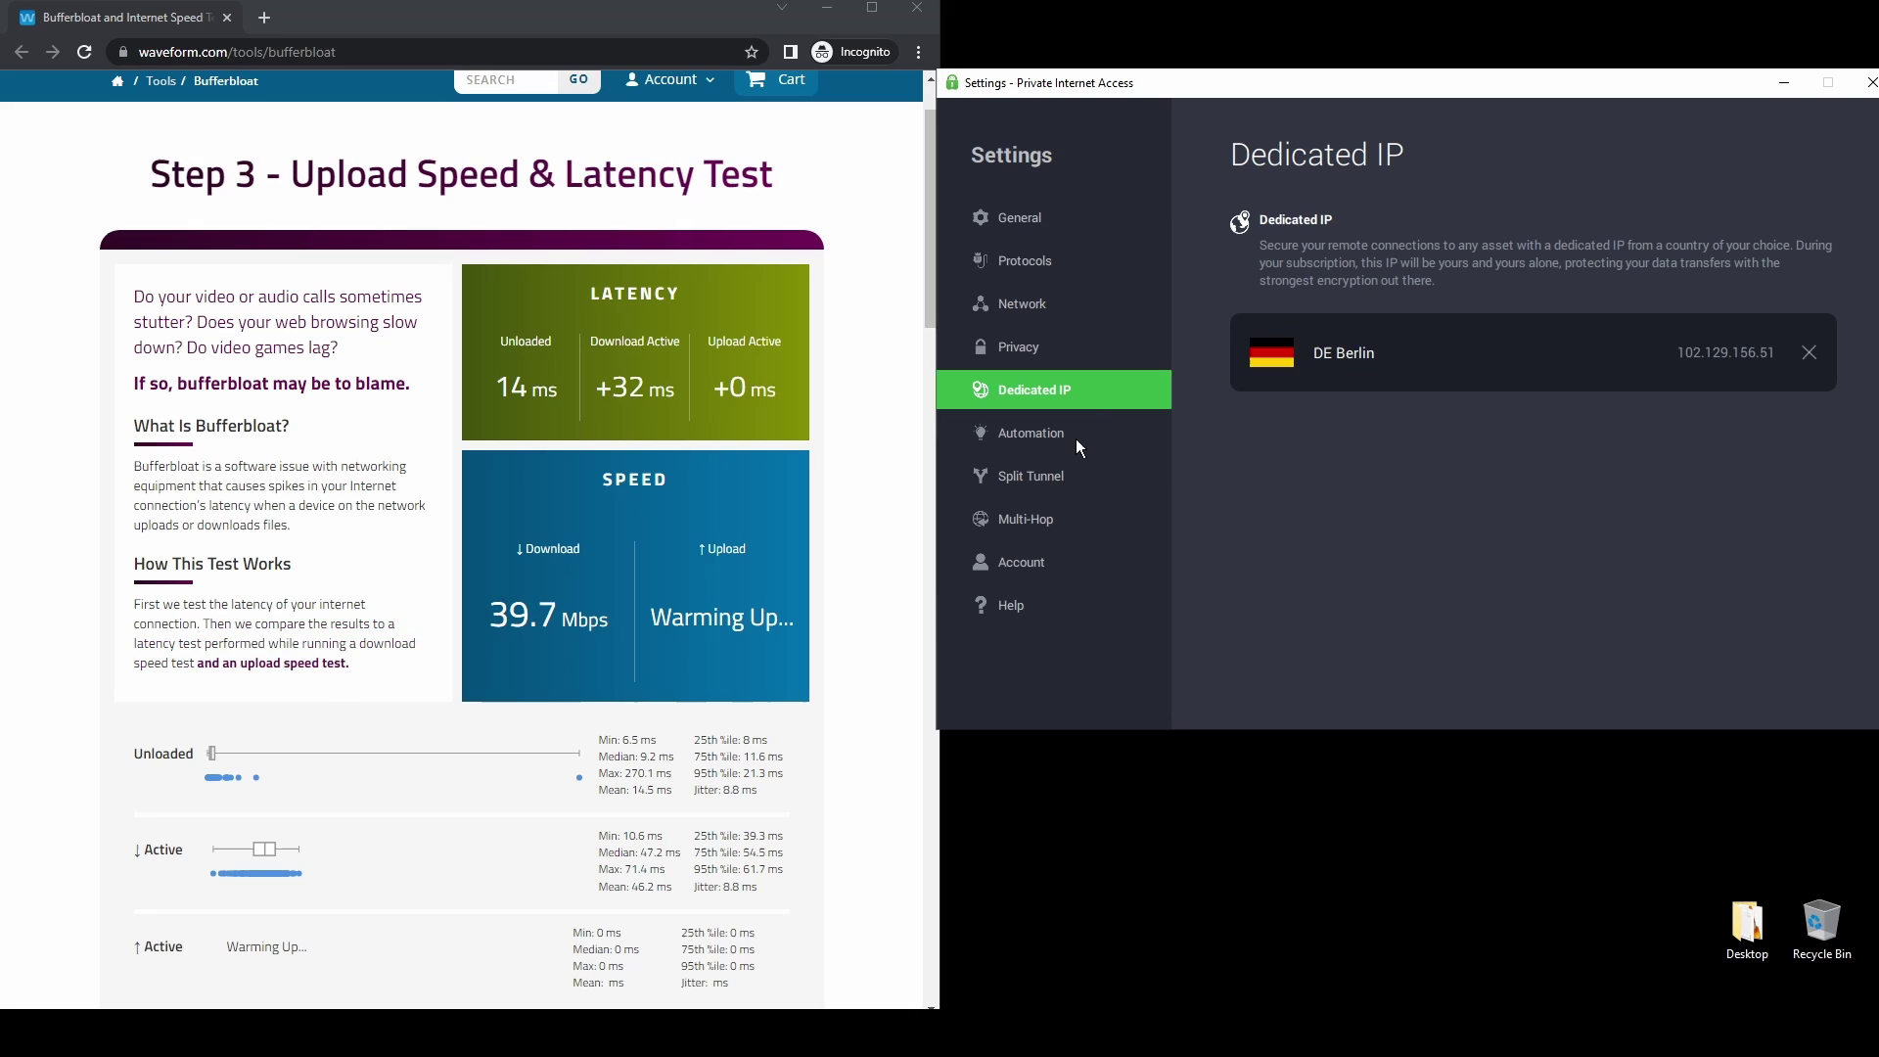
pyautogui.click(1066, 439)
pyautogui.click(1060, 475)
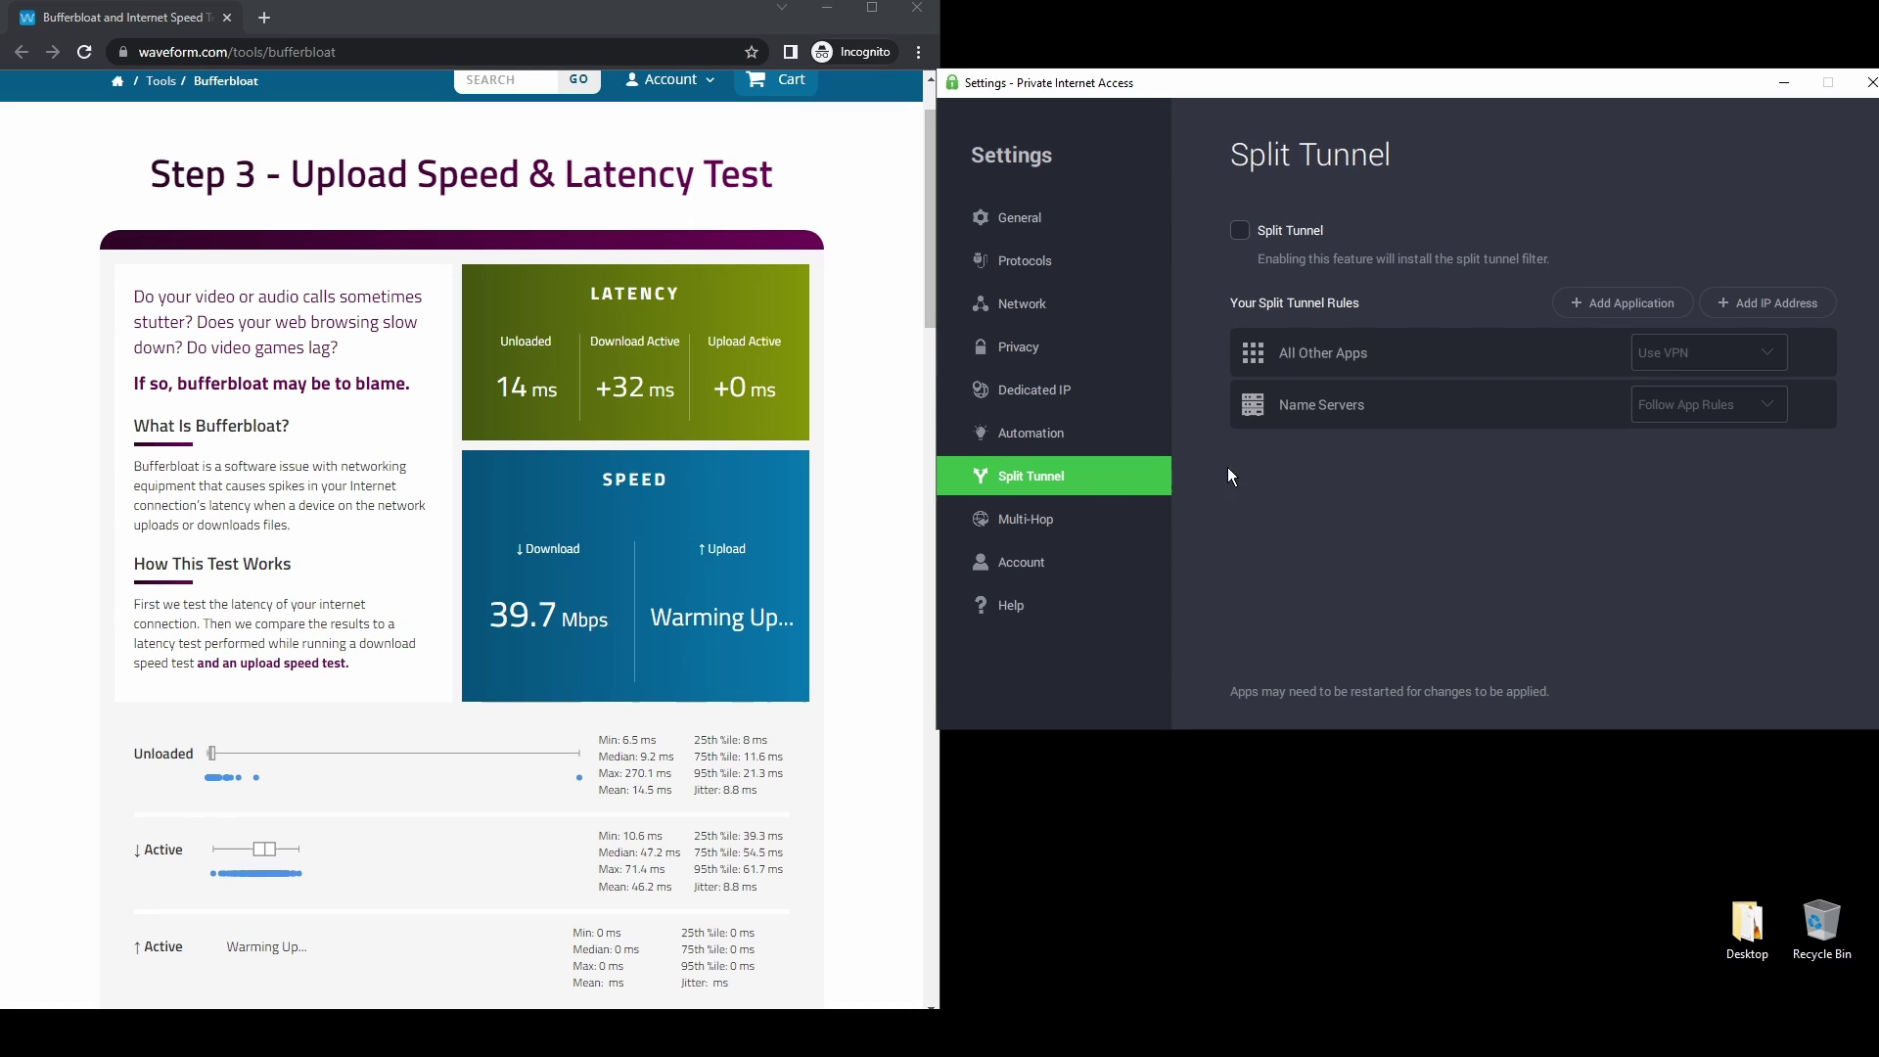
pyautogui.click(1073, 521)
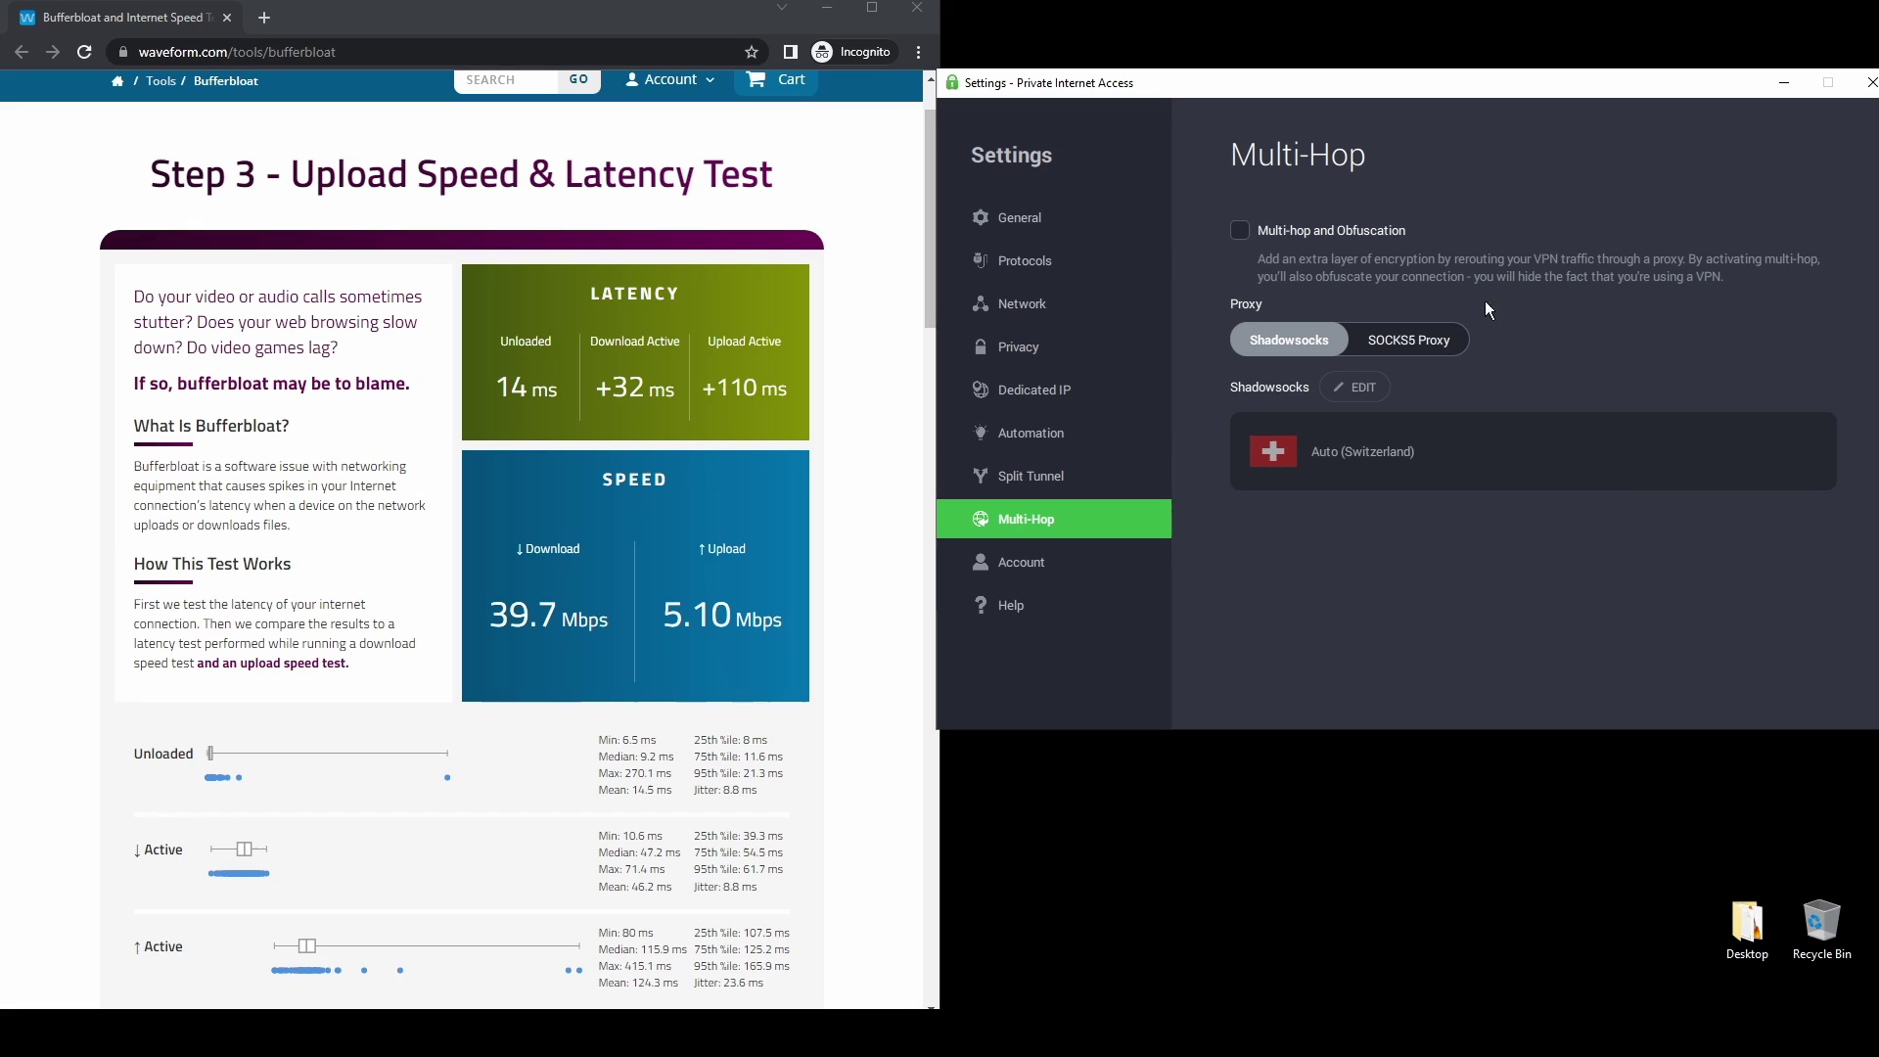
pyautogui.hotkey('alt', 'F4')
# Connect to the automatically chosen server, then switch to the DE Berlin dedicated IP
pyautogui.click(1740, 159)
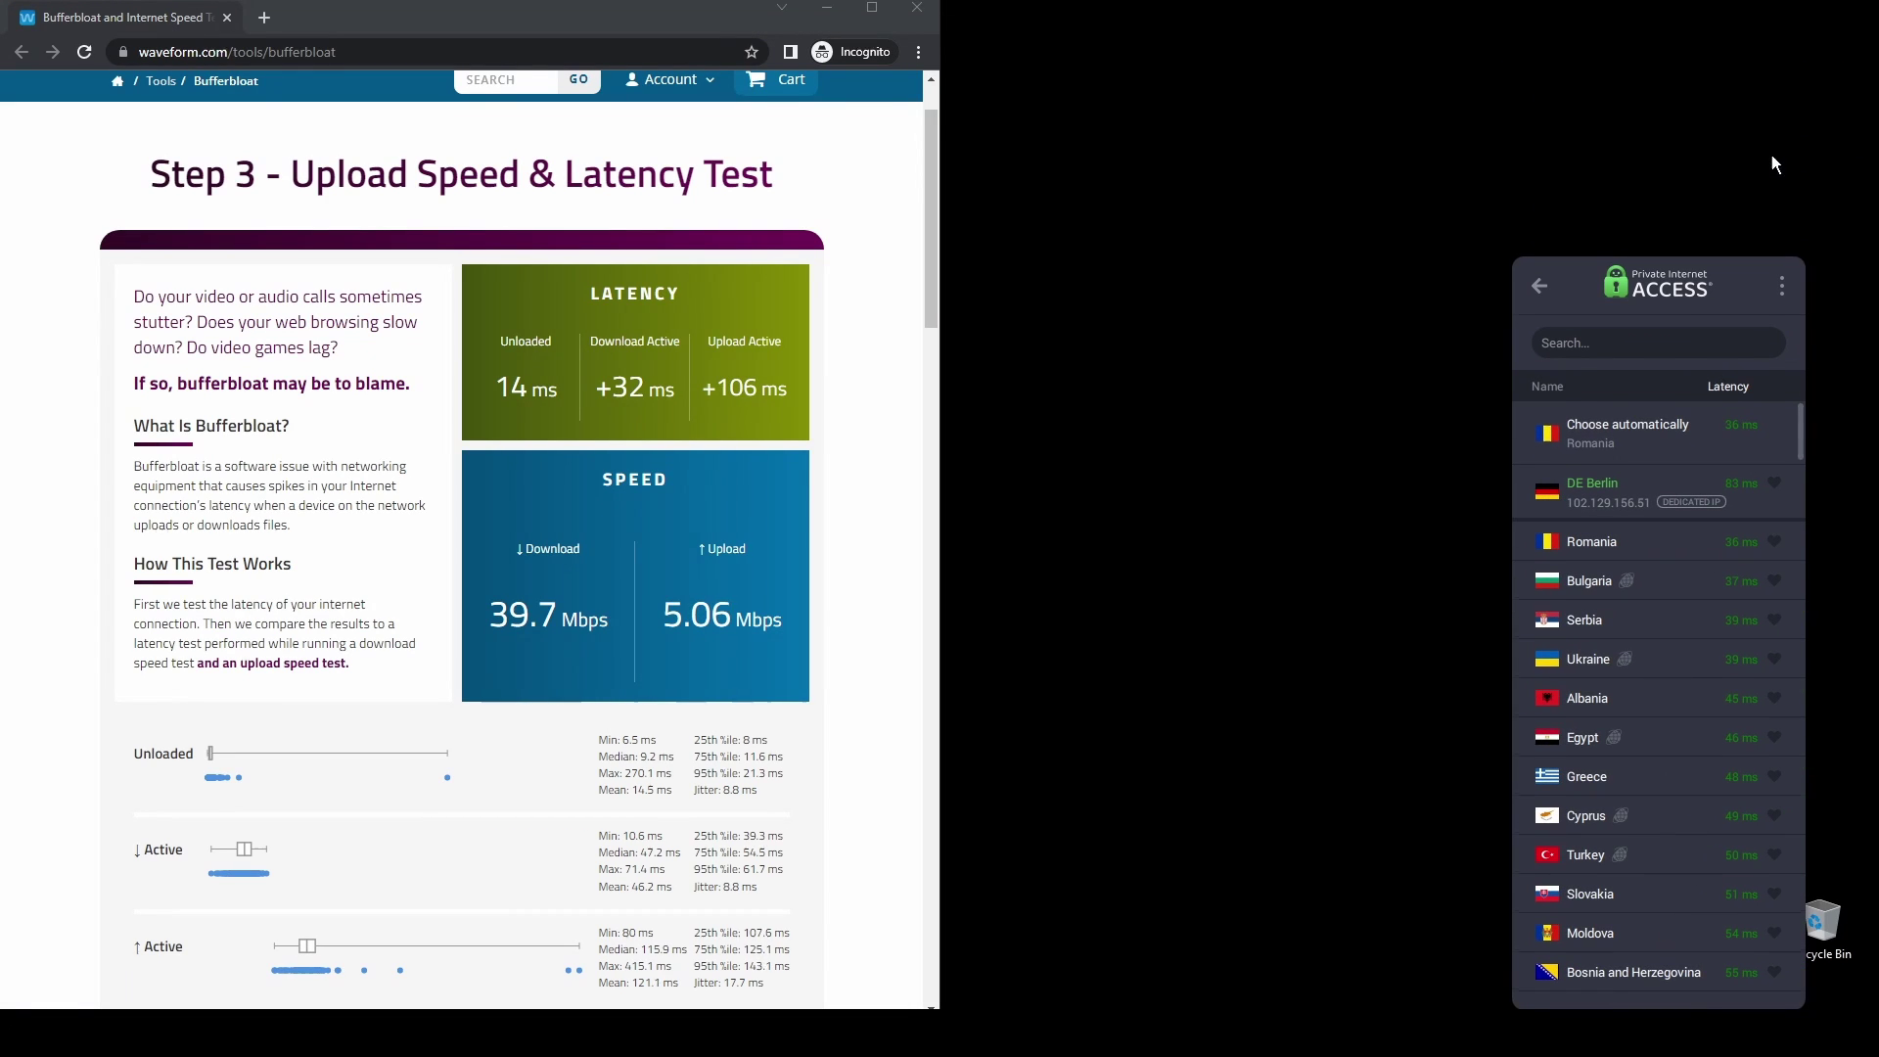
pyautogui.click(1675, 411)
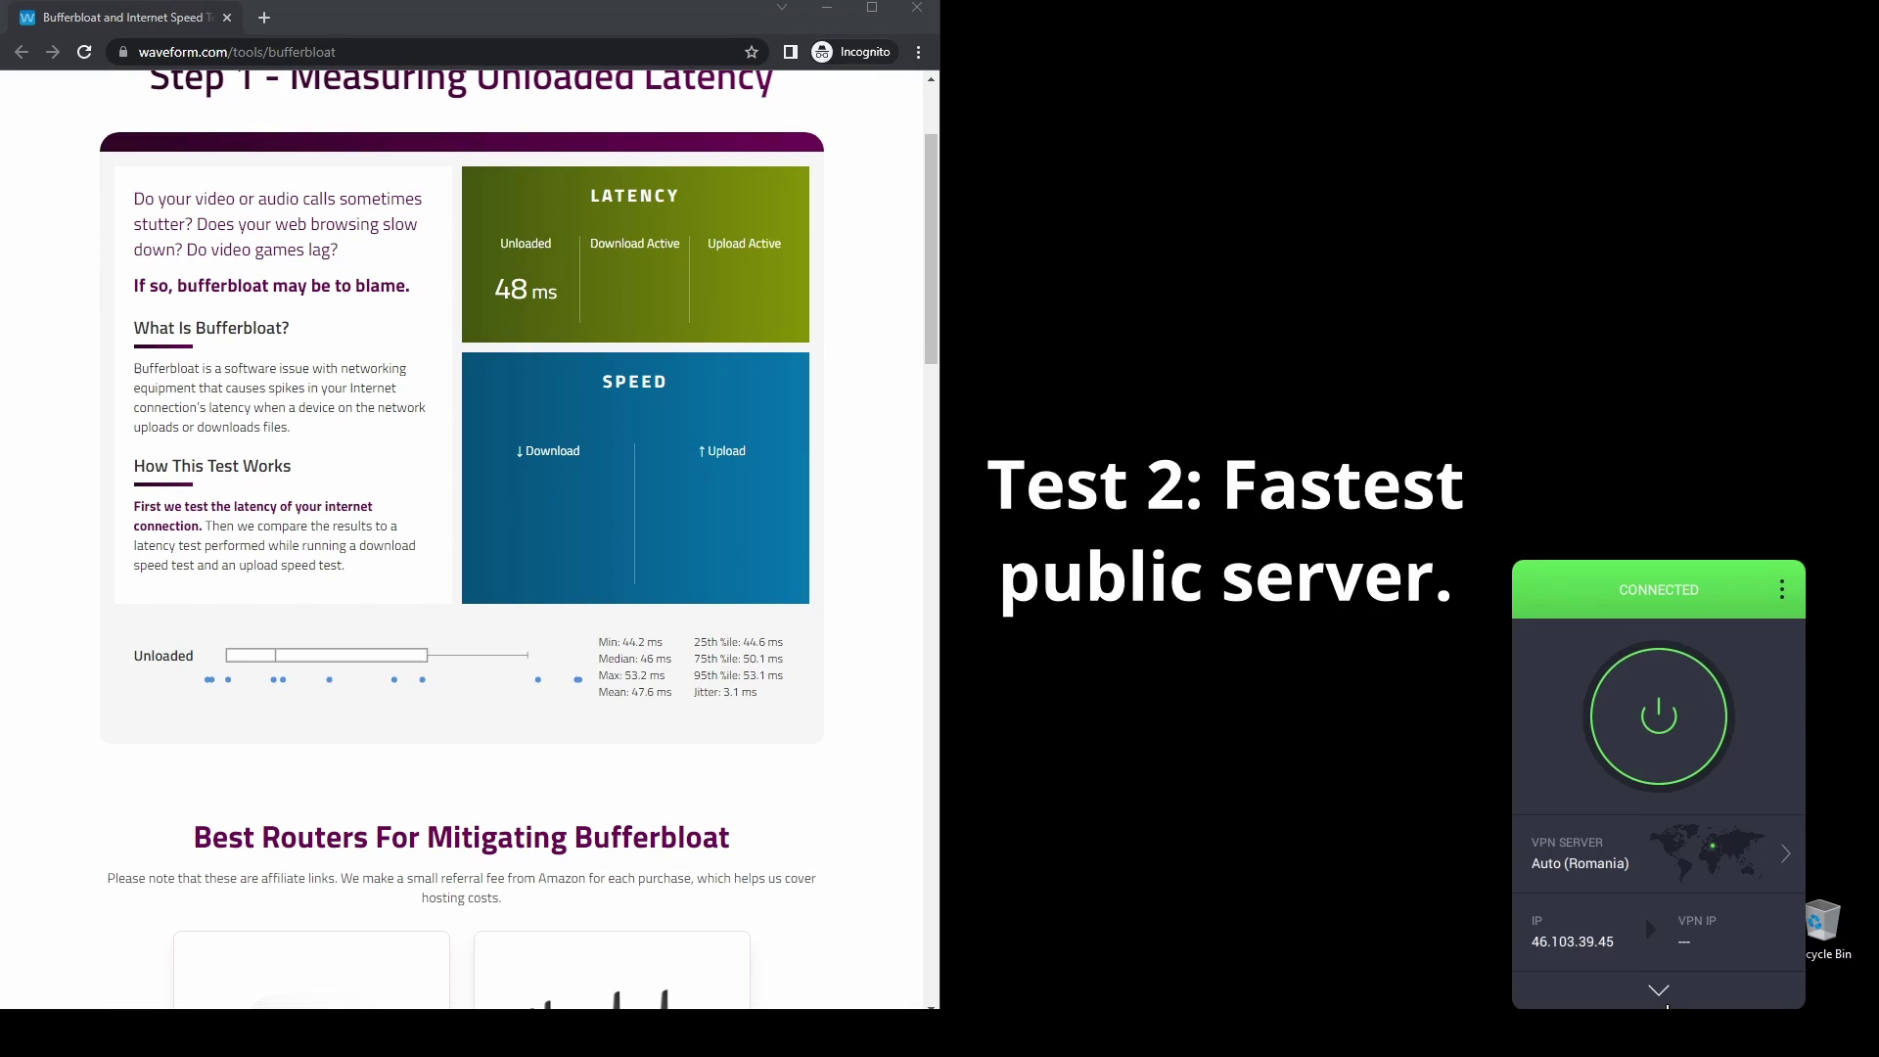
pyautogui.click(1658, 990)
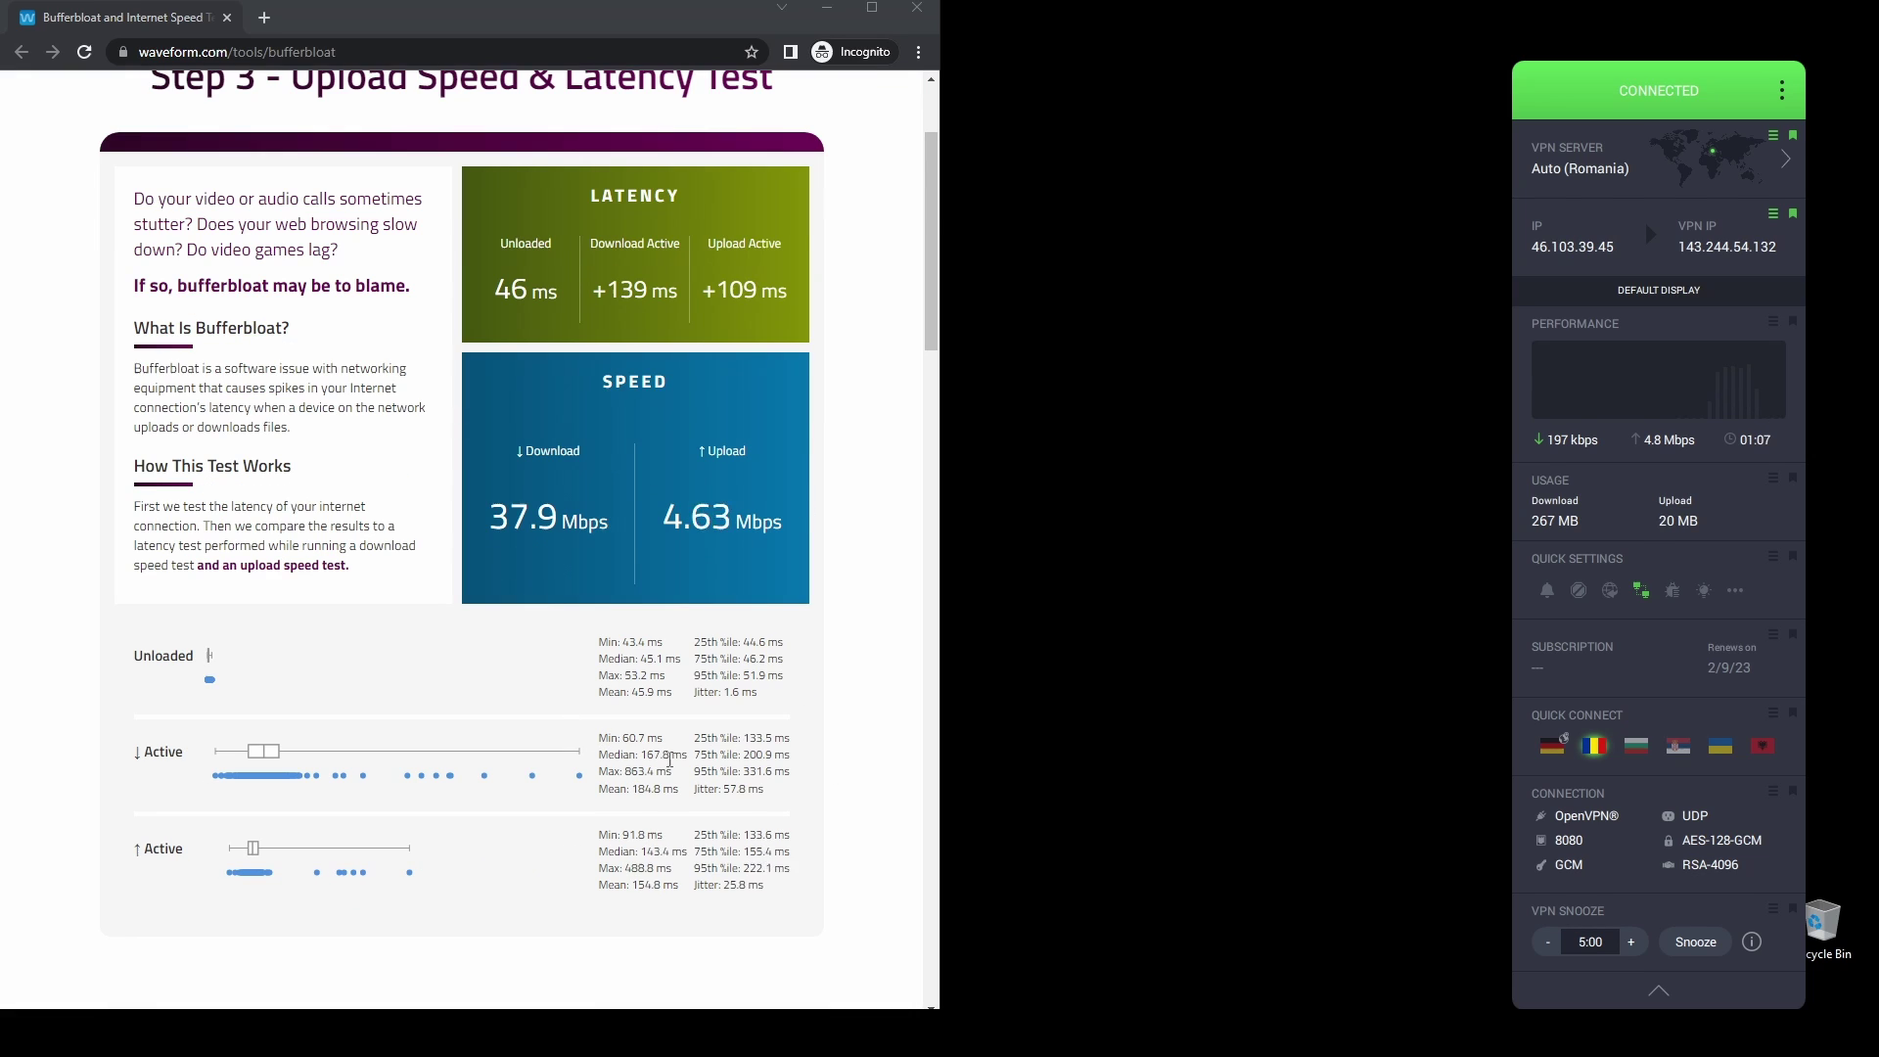
pyautogui.click(946, 286)
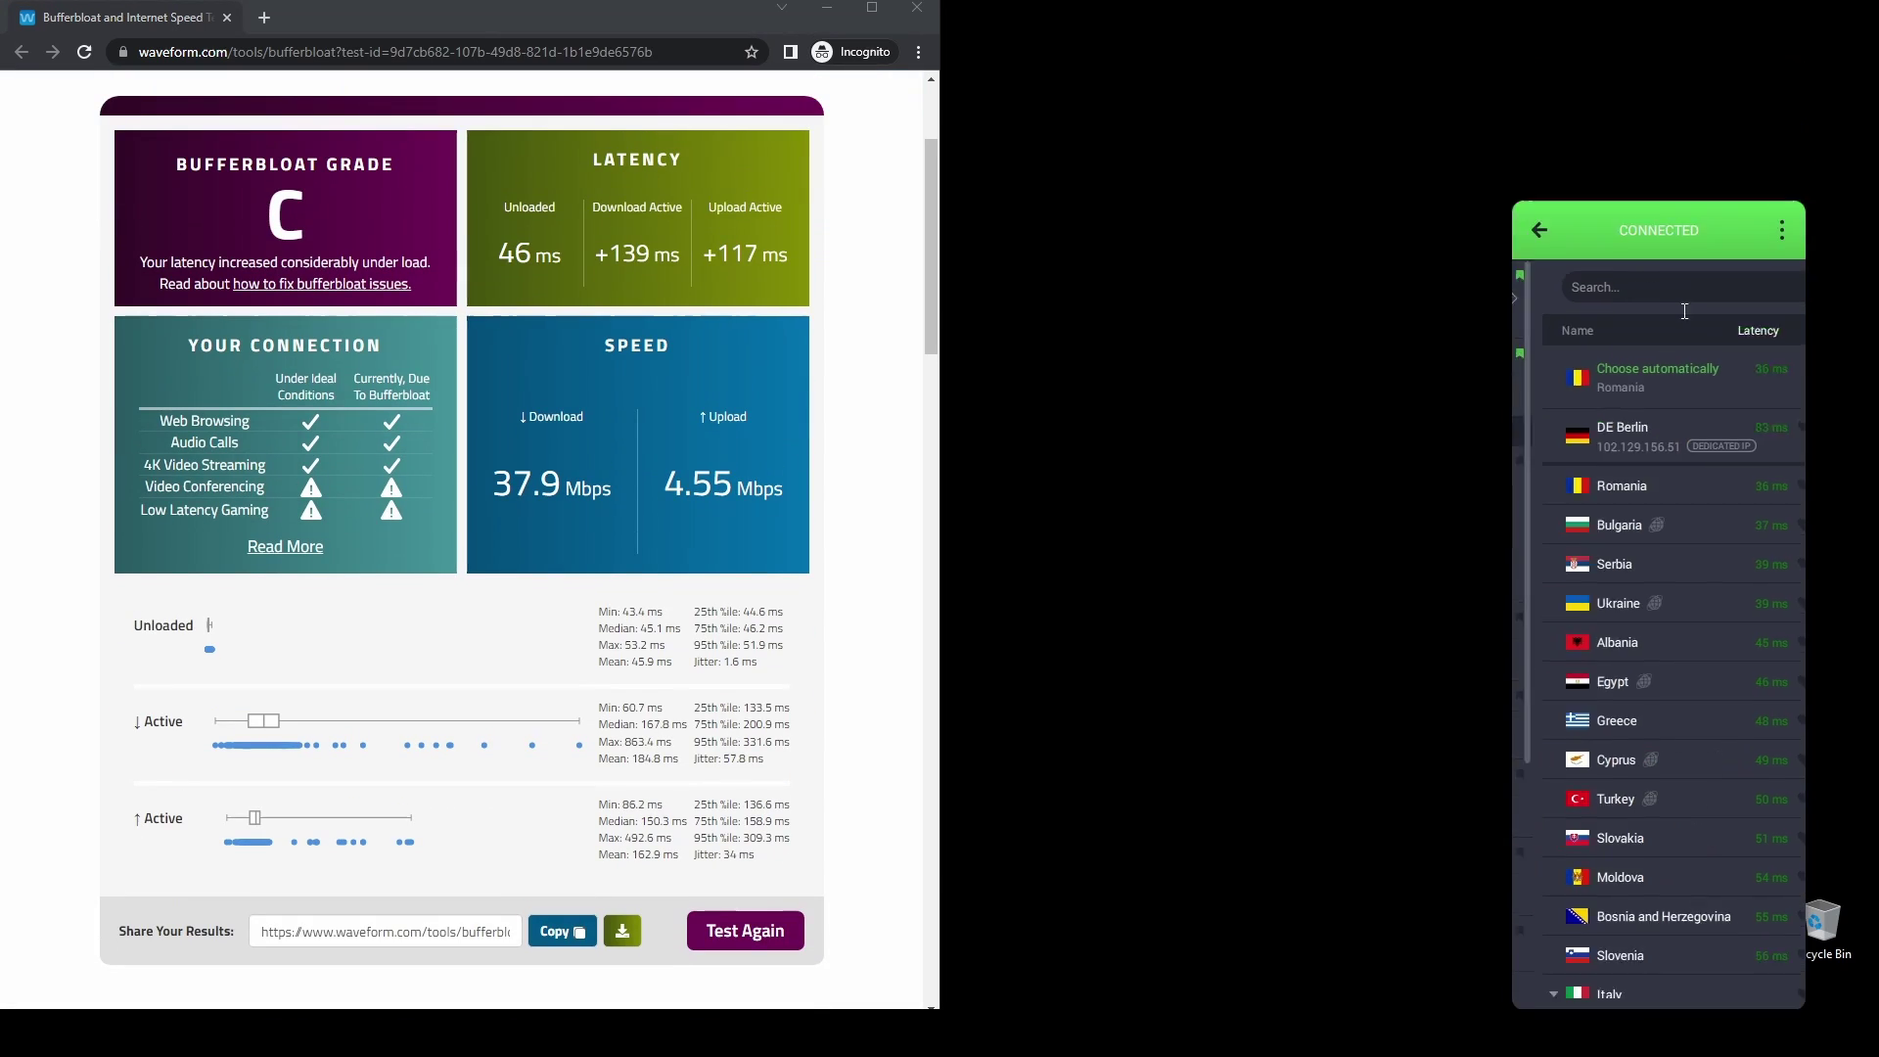
pyautogui.click(1654, 537)
pyautogui.click(773, 932)
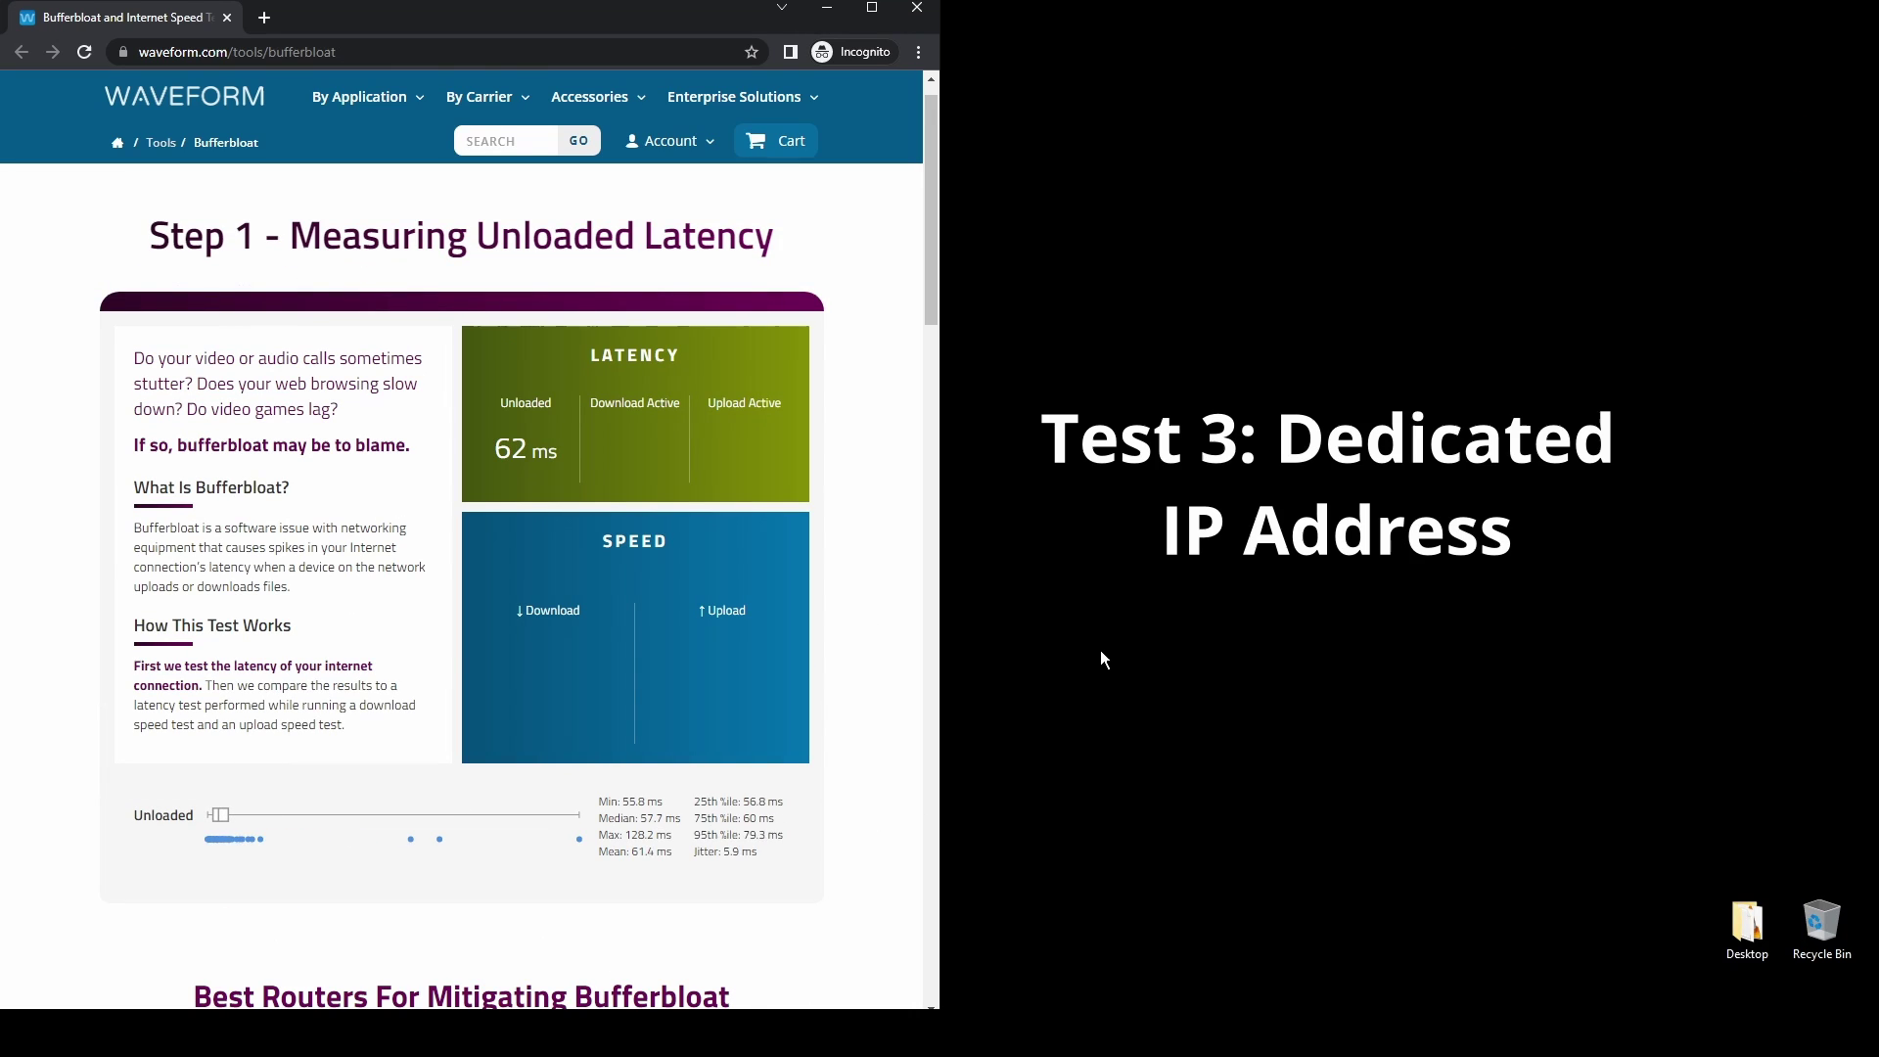